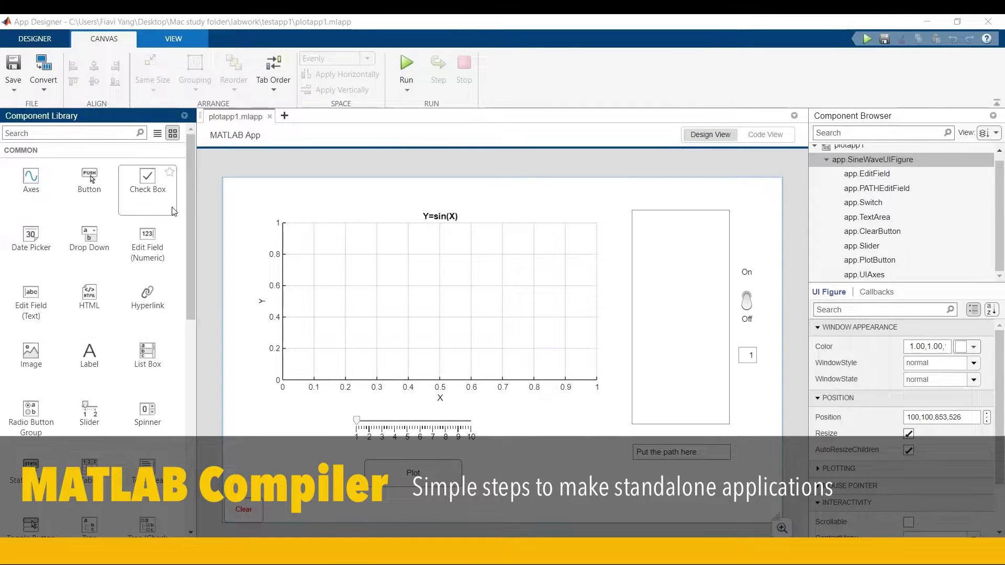
Run the SineWave app, plot a sine wave with the slider at about 5, and clear the plot
{"action": "left_click_drag", "start_coordinate": [187, 220], "coordinate": [210, 196]}
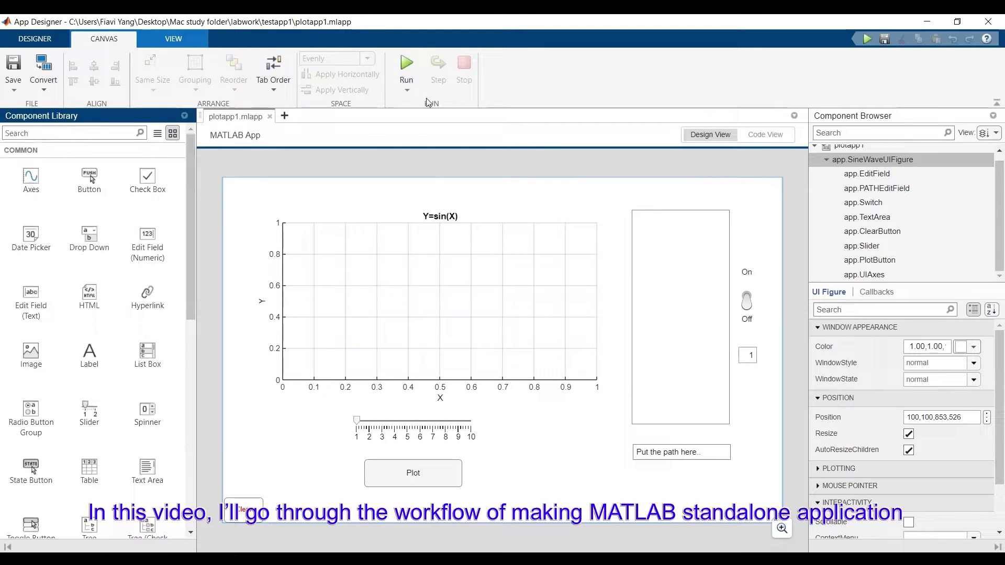
{"action": "left_click", "coordinate": [412, 62]}
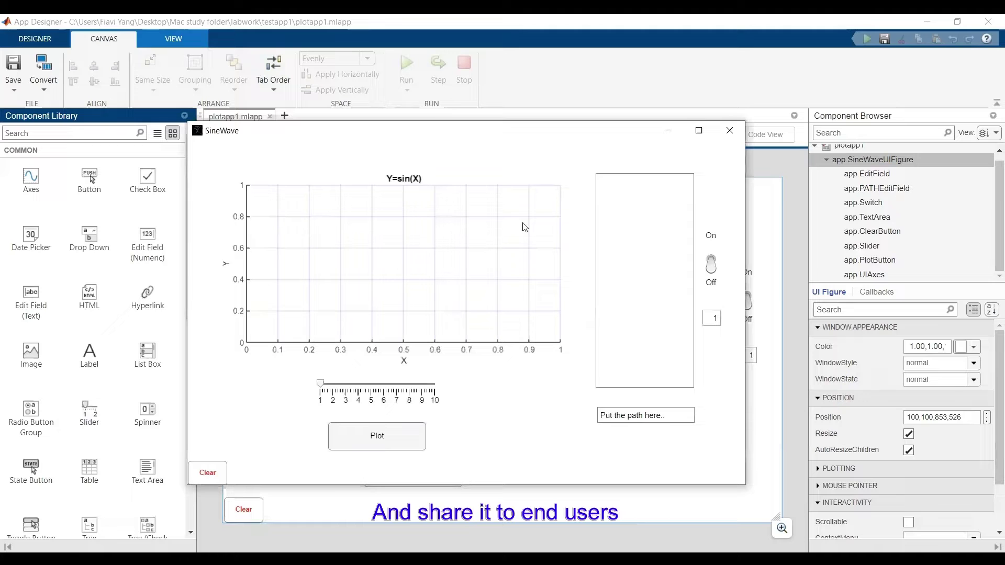
{"action": "left_click_drag", "start_coordinate": [319, 389], "coordinate": [376, 390]}
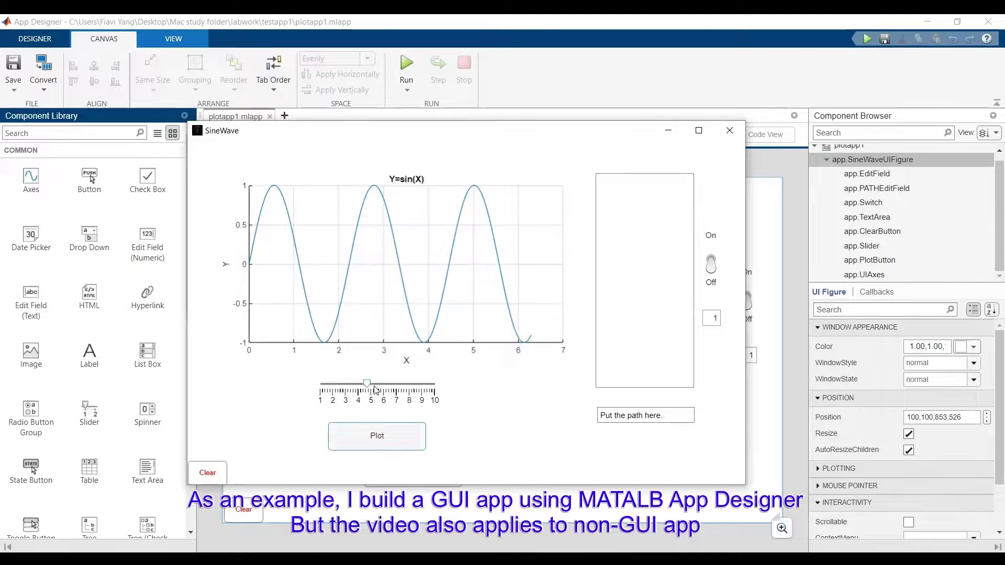
{"action": "left_click", "coordinate": [379, 442]}
{"action": "left_click", "coordinate": [220, 466]}
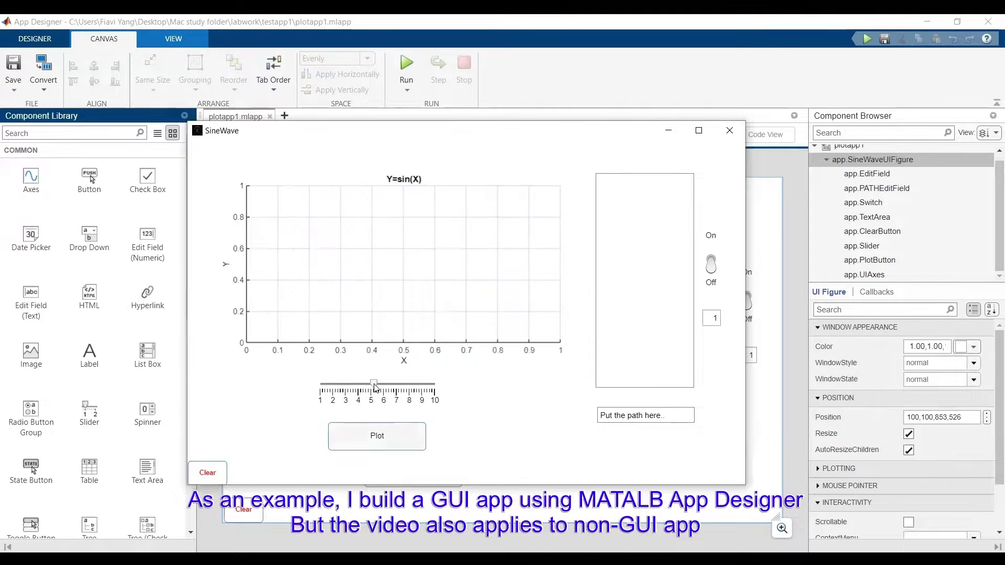
Plot a sine wave with the slider at about 6 and check the exported SineWaveImage.png in the testapp1 folder
{"action": "left_click_drag", "start_coordinate": [376, 387], "coordinate": [388, 389]}
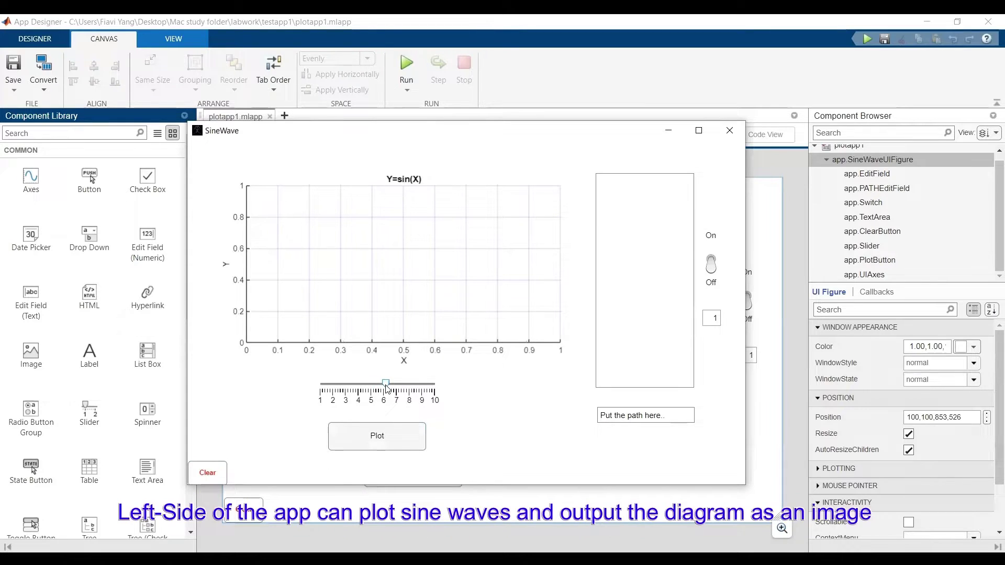
{"action": "left_click", "coordinate": [385, 432]}
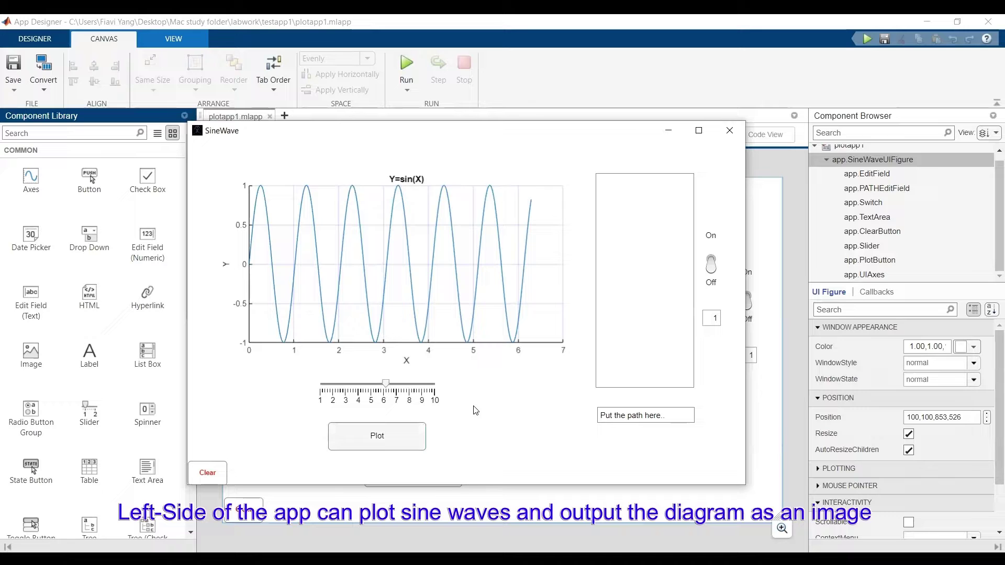
{"action": "left_click", "coordinate": [432, 513]}
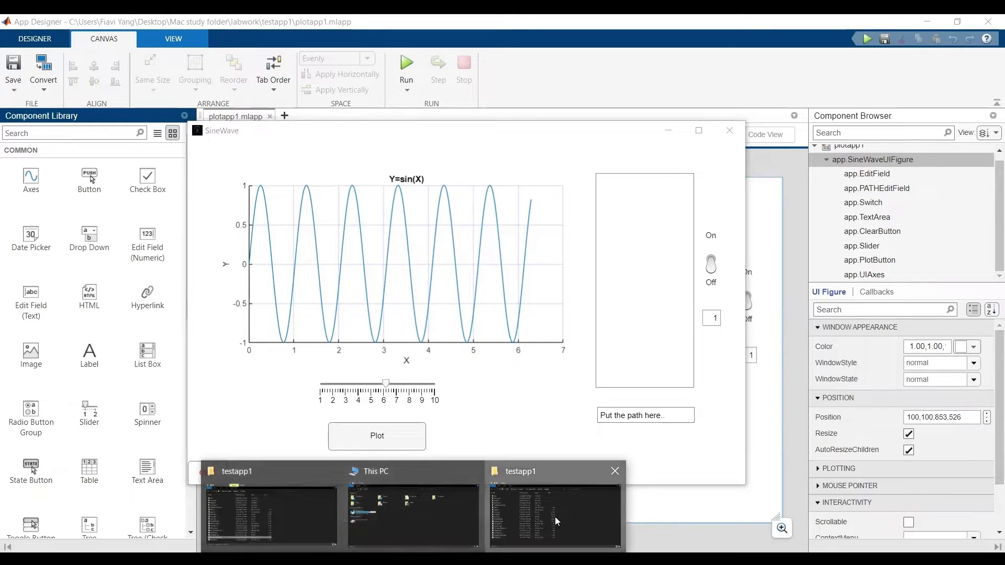
{"action": "left_click", "coordinate": [555, 517]}
{"action": "double_click", "coordinate": [213, 464]}
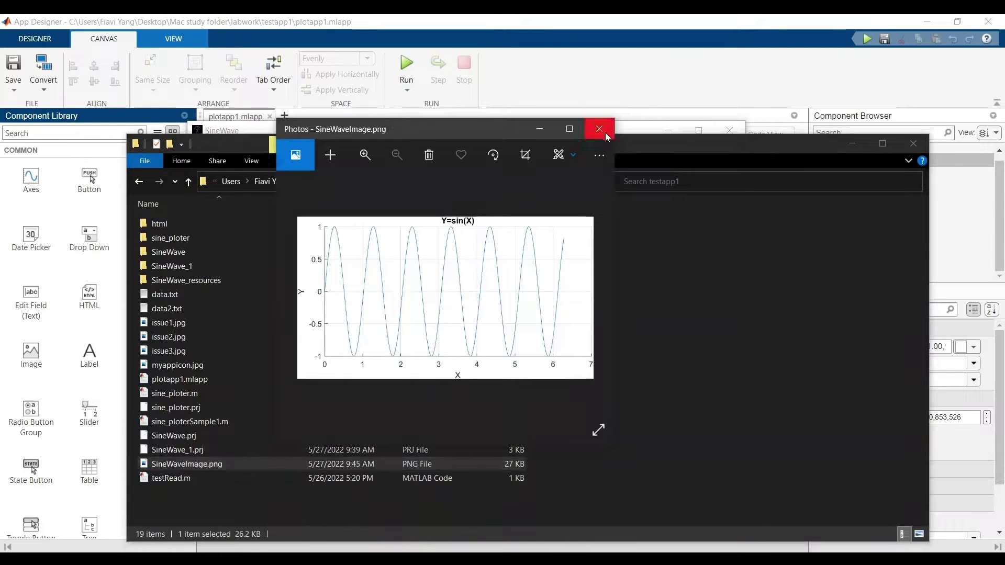
{"action": "left_click", "coordinate": [605, 133]}
{"action": "left_click", "coordinate": [852, 145]}
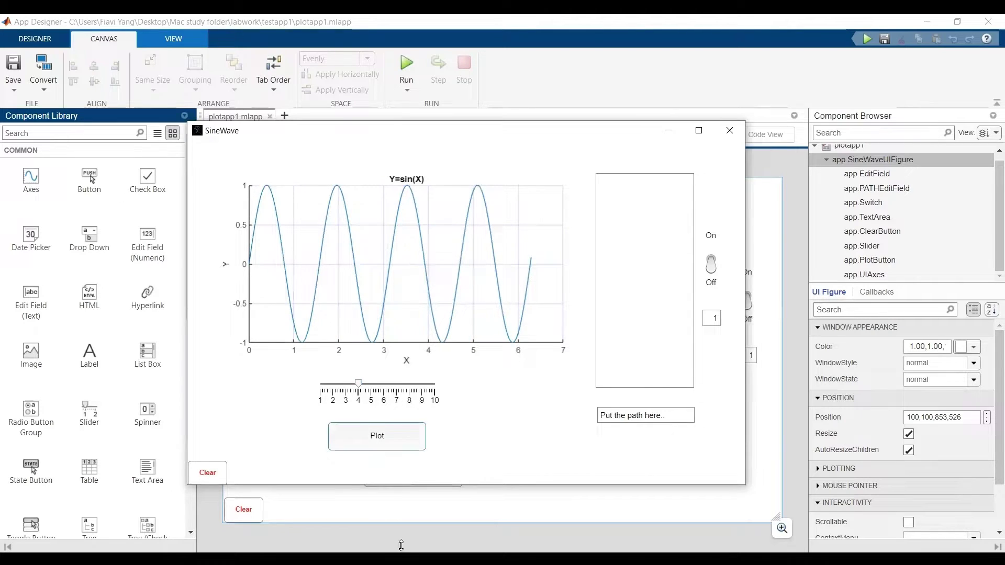
View the updated SineWaveImage.png from the testapp1 folder and return to the running app
{"action": "left_click", "coordinate": [539, 511]}
{"action": "double_click", "coordinate": [259, 462]}
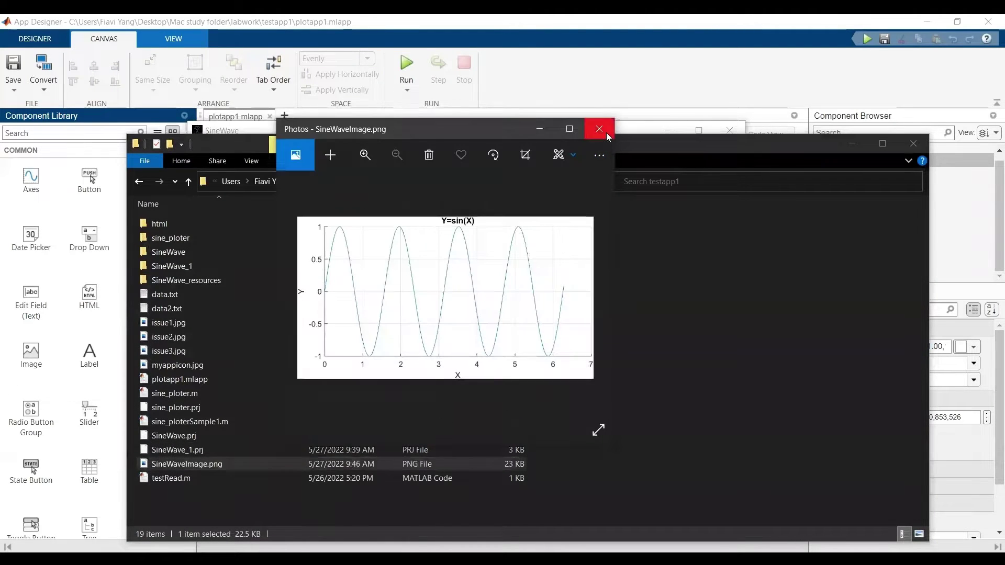
{"action": "left_click", "coordinate": [606, 134]}
{"action": "left_click", "coordinate": [851, 143]}
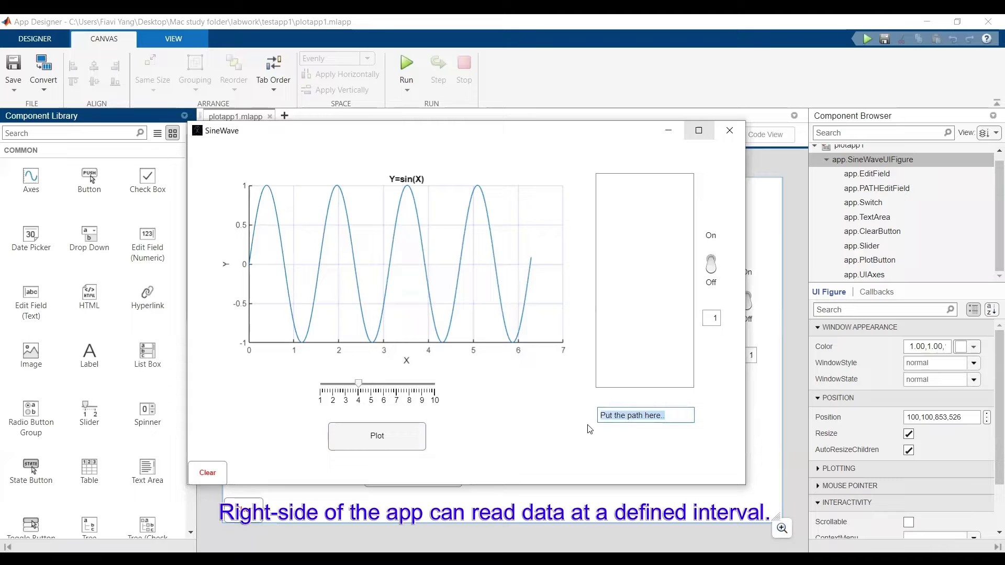
Enter data.txt as the data path in the running app and look through that file's contents in Notepad
{"action": "type", "text": "data.txt"}
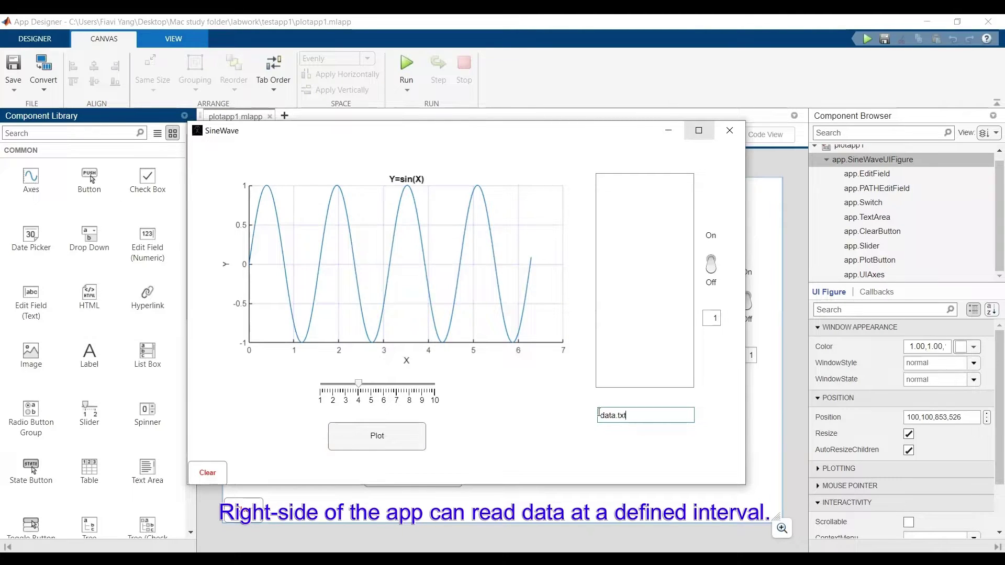
{"action": "key", "text": "alt+Tab"}
{"action": "left_click_drag", "start_coordinate": [524, 292], "coordinate": [702, 464]}
{"action": "left_click", "coordinate": [702, 452]}
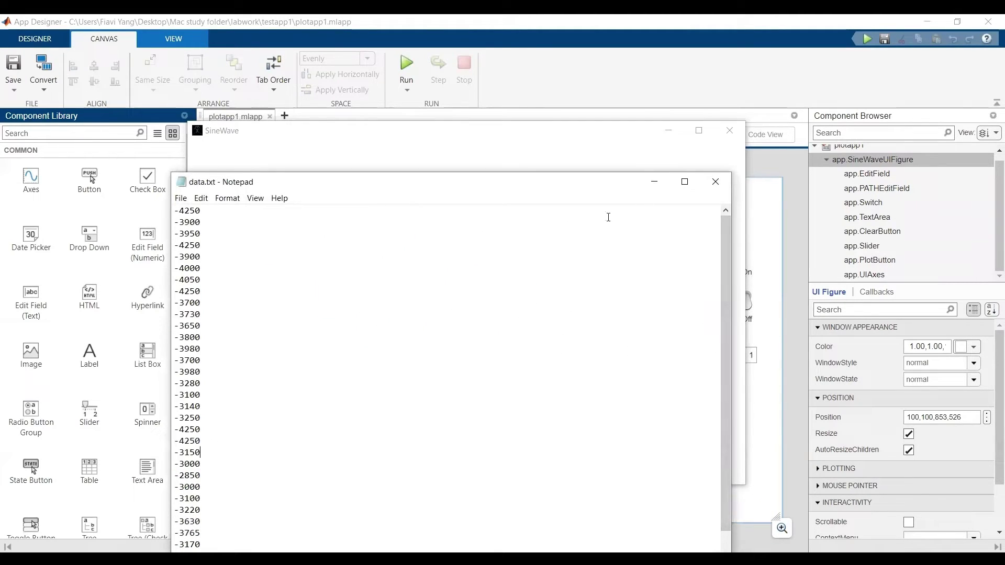
{"action": "left_click_drag", "start_coordinate": [561, 179], "coordinate": [571, 95]}
{"action": "left_click_drag", "start_coordinate": [734, 225], "coordinate": [716, 172]}
{"action": "left_click", "coordinate": [670, 103]}
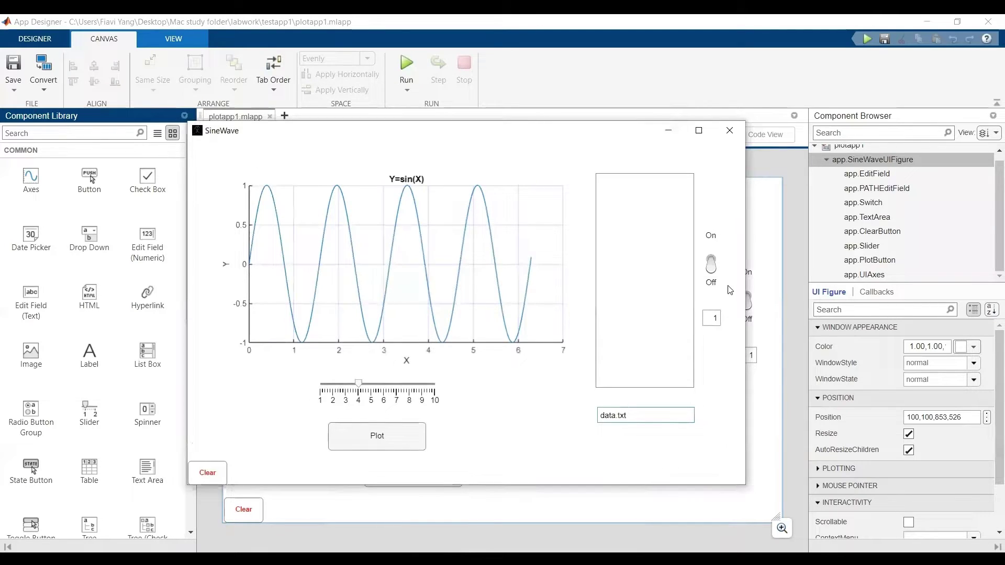
Switch data reading on and try read intervals of 0.3 and 3 seconds while viewing the incoming values
{"action": "left_click", "coordinate": [712, 276]}
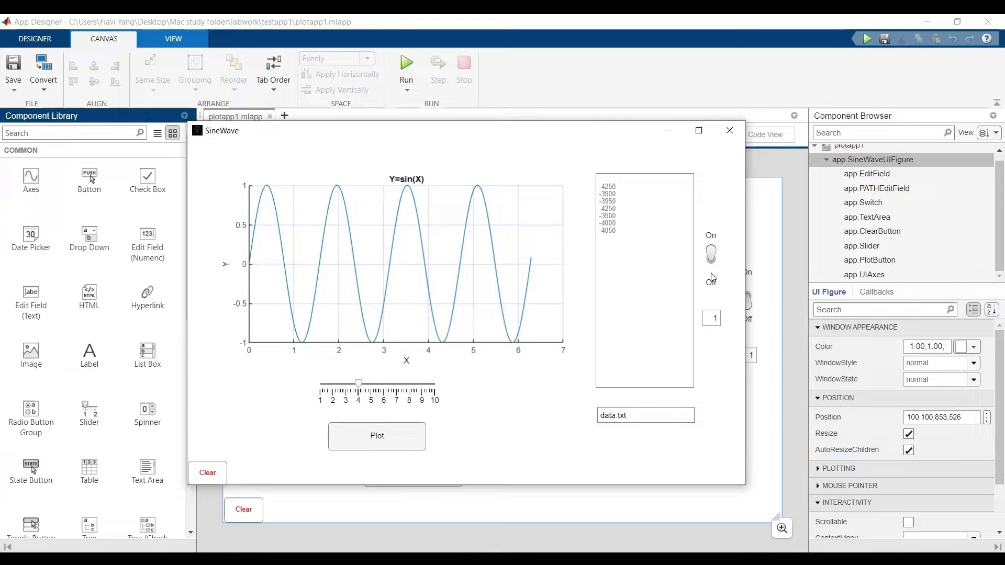
{"action": "double_click", "coordinate": [711, 319]}
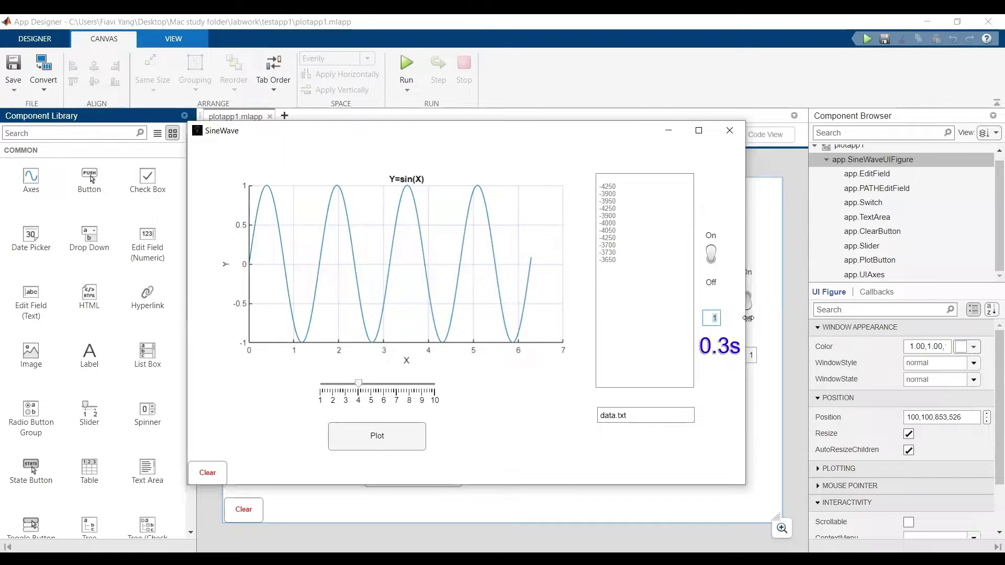
{"action": "type", "text": "0.3"}
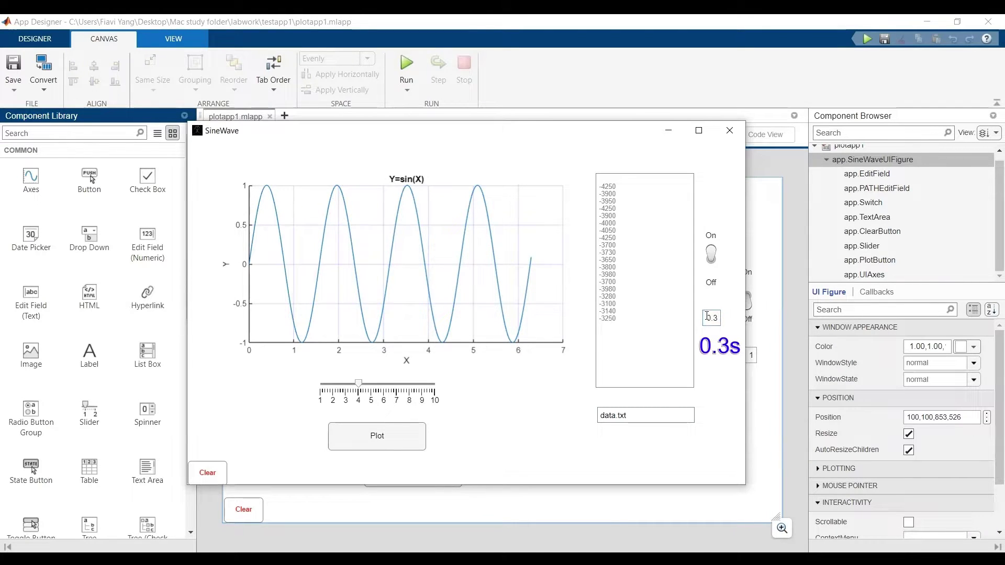
{"action": "type", "text": "3"}
{"action": "left_click", "coordinate": [644, 275]}
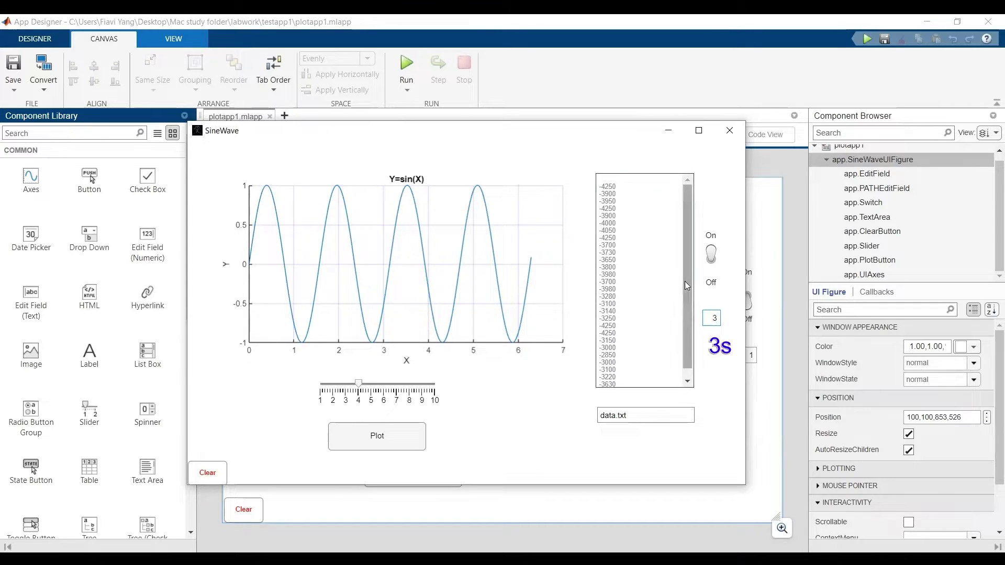
{"action": "left_click_drag", "start_coordinate": [687, 285], "coordinate": [687, 313]}
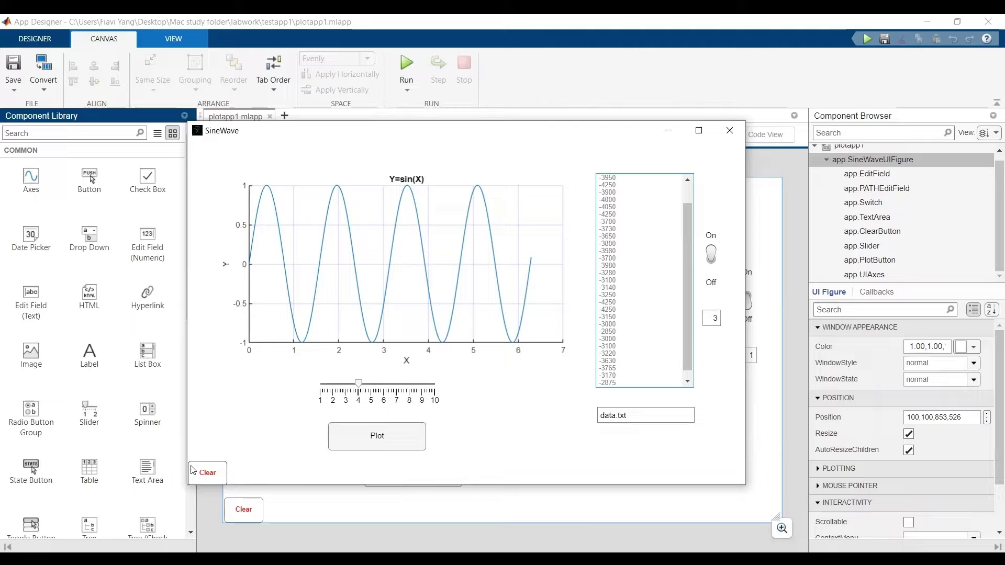
Clear and close the running SineWave app, and view the app's code before returning to its design
{"action": "left_click", "coordinate": [208, 473]}
{"action": "left_click", "coordinate": [730, 130]}
{"action": "left_click", "coordinate": [765, 134]}
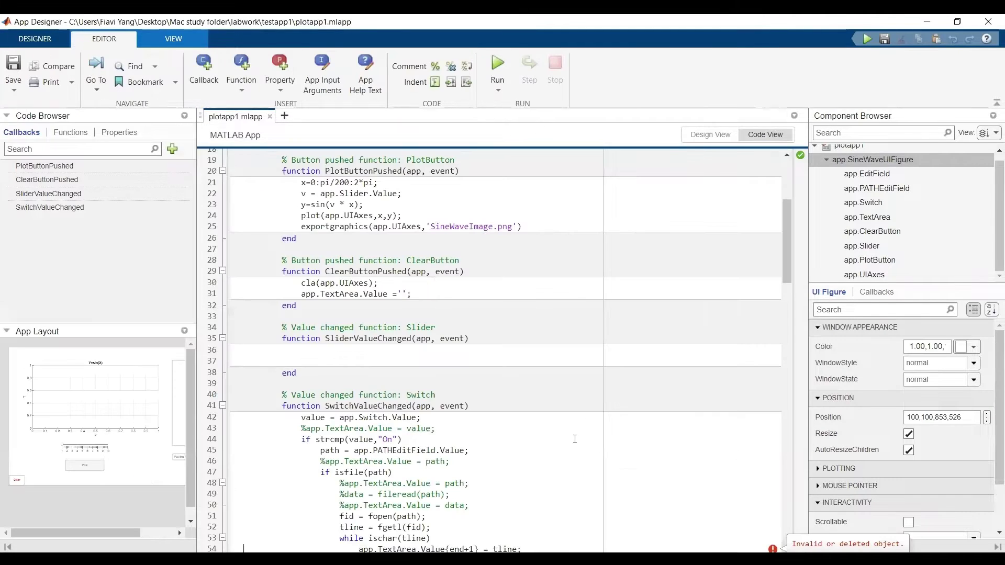
{"action": "left_click", "coordinate": [710, 135]}
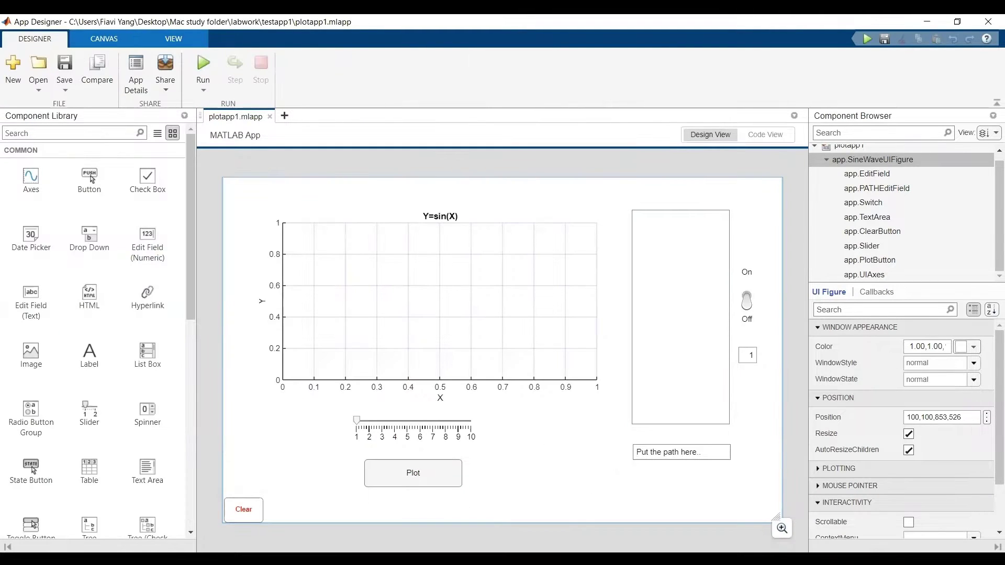
Start sharing the app as a standalone desktop app and review the required and installed files in the compiler project
{"action": "left_click", "coordinate": [166, 81]}
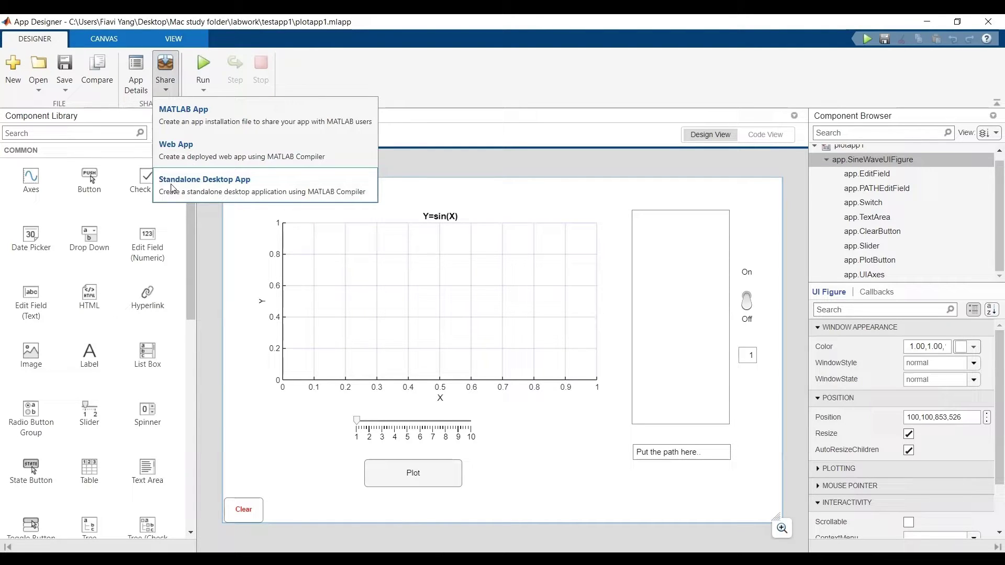
{"action": "left_click", "coordinate": [274, 192]}
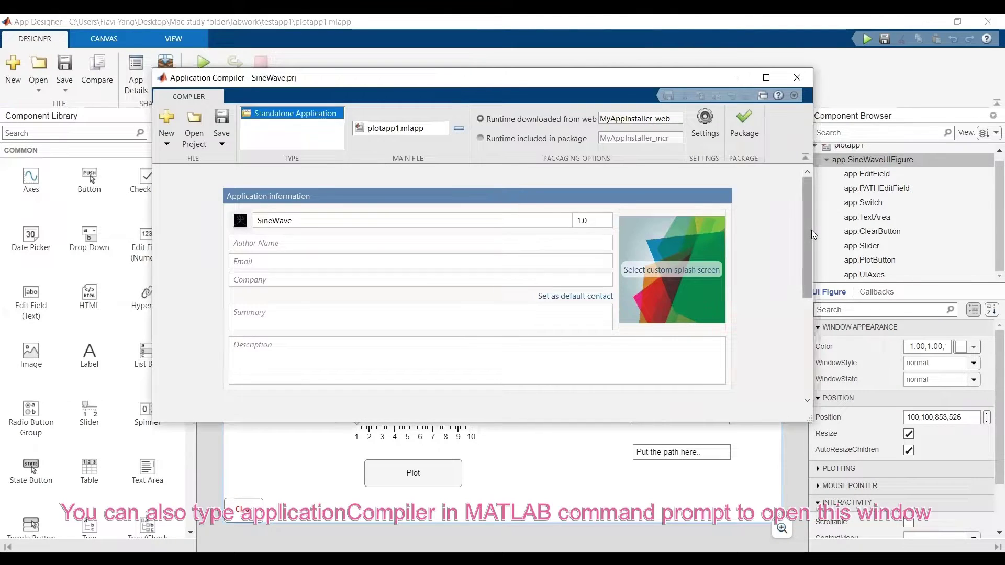
{"action": "left_click_drag", "start_coordinate": [811, 231], "coordinate": [798, 340]}
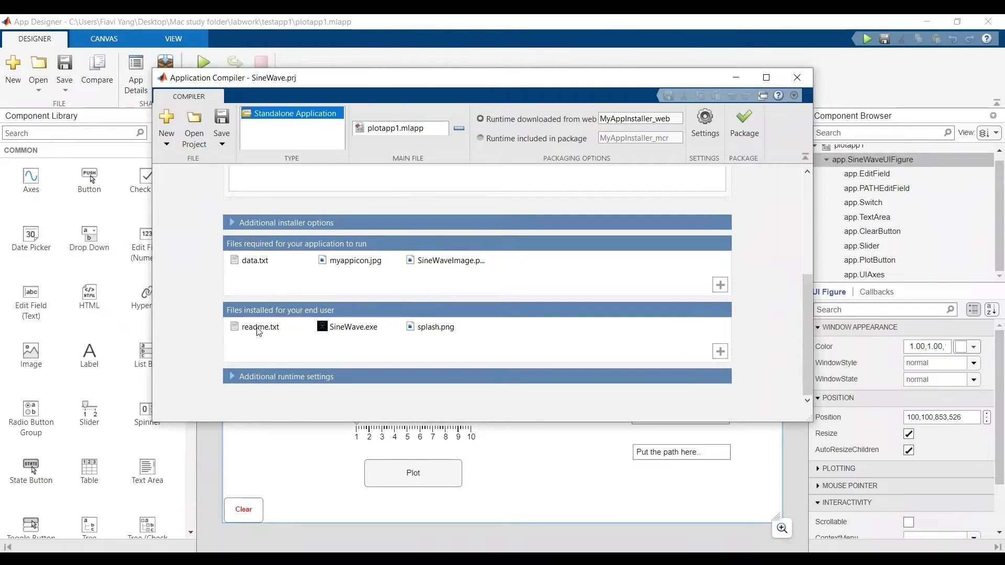
{"action": "scroll", "coordinate": [790, 300], "scroll_direction": "up", "scroll_amount": 5}
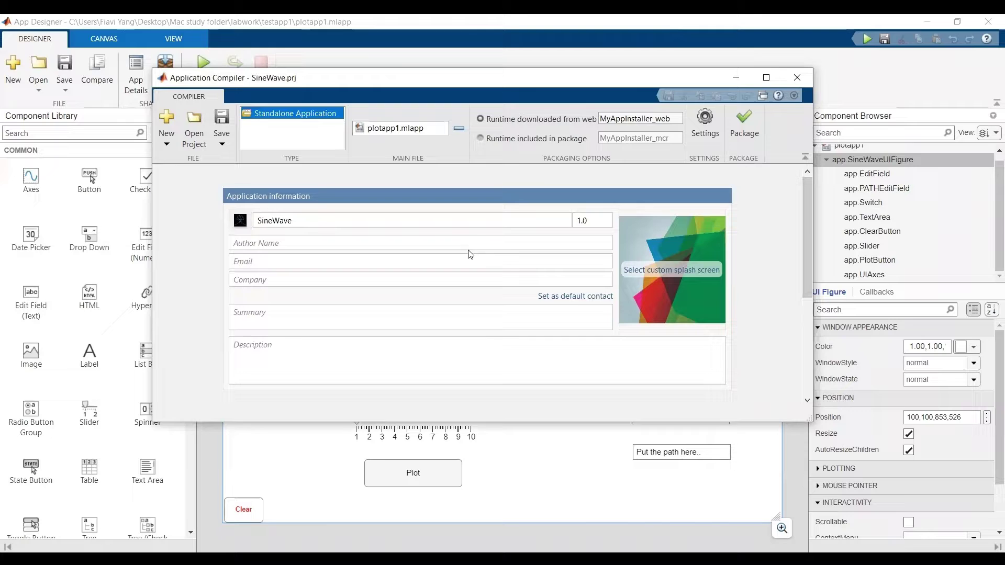
Retype the last letter of the application name SineWave and look at the application's icon settings
{"action": "left_click", "coordinate": [300, 220]}
{"action": "key", "text": "BackSpace"}
{"action": "type", "text": "e"}
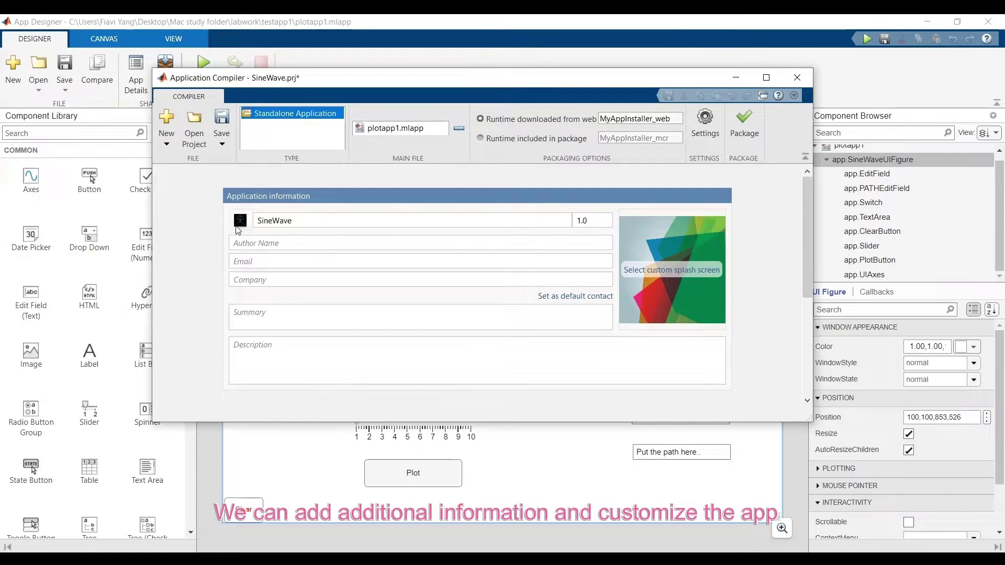
{"action": "left_click", "coordinate": [240, 220]}
{"action": "left_click", "coordinate": [192, 263]}
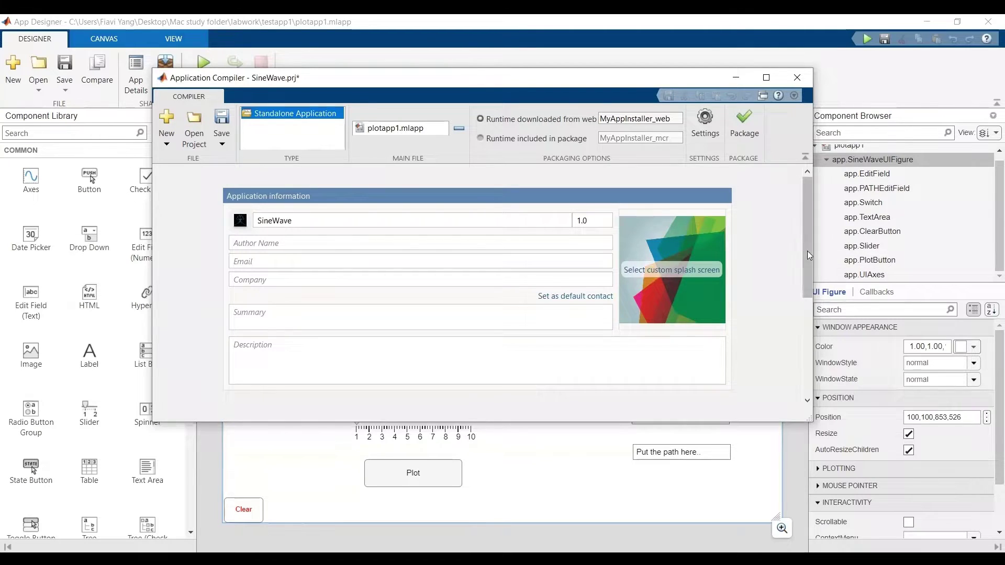
Examine the additional installer options and the additional runtime settings of the compiler project
{"action": "scroll", "coordinate": [794, 258], "scroll_direction": "down", "scroll_amount": 5}
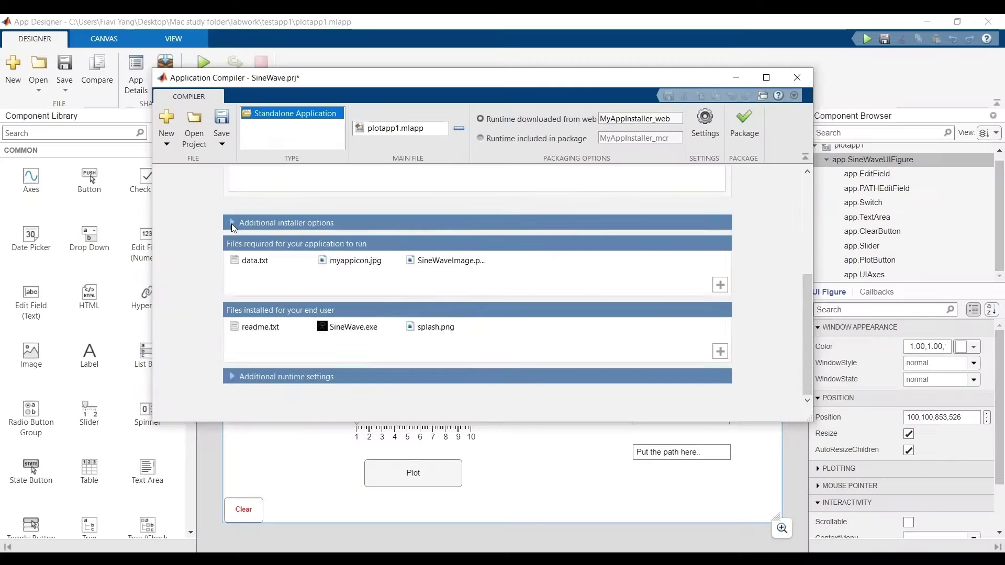
{"action": "left_click", "coordinate": [231, 224]}
{"action": "left_click", "coordinate": [231, 224]}
{"action": "left_click", "coordinate": [233, 378]}
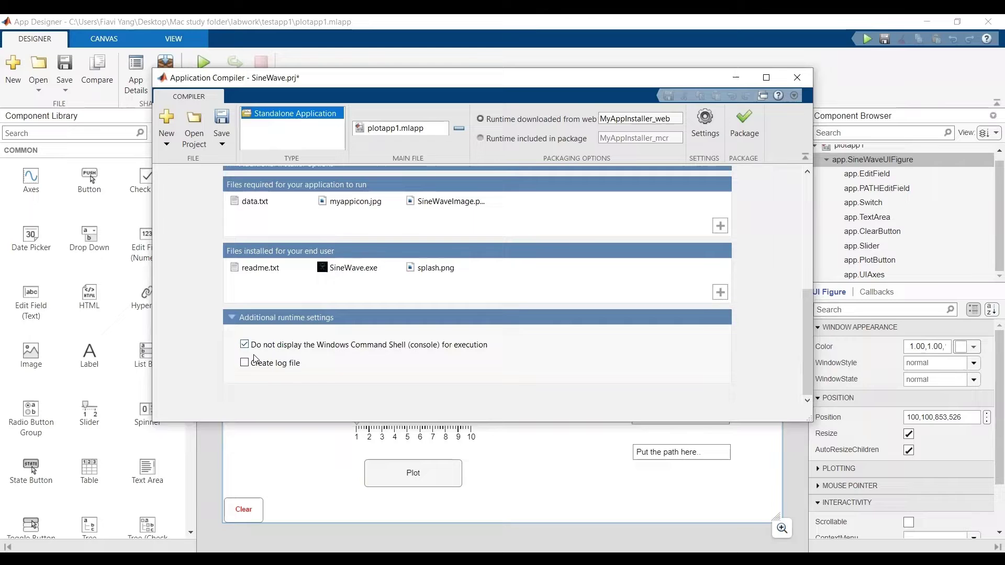
{"action": "left_click", "coordinate": [232, 318]}
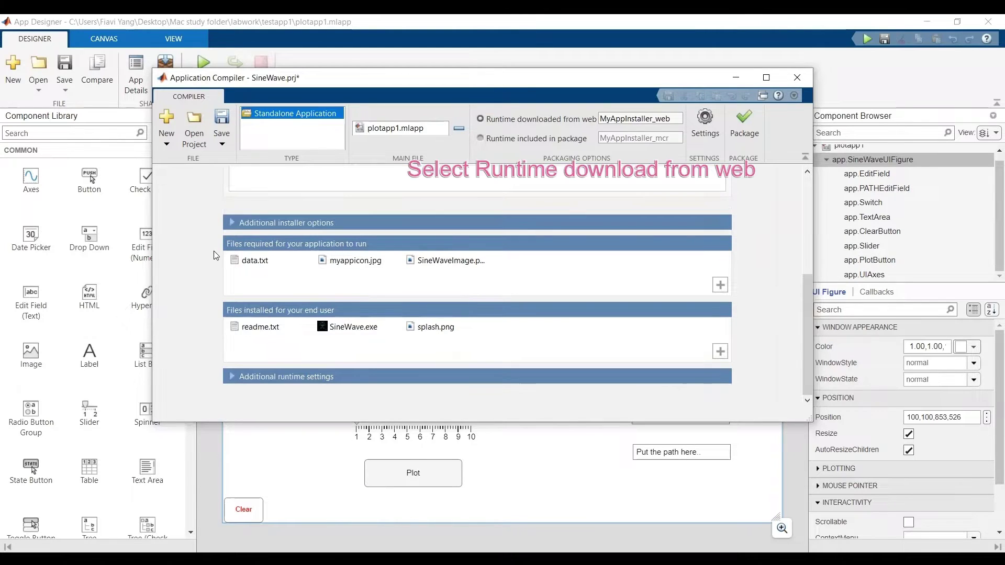
Choose the runtime downloaded from web as the packaging option and edit the application's version number
{"action": "scroll", "coordinate": [348, 239], "scroll_direction": "up", "scroll_amount": 1}
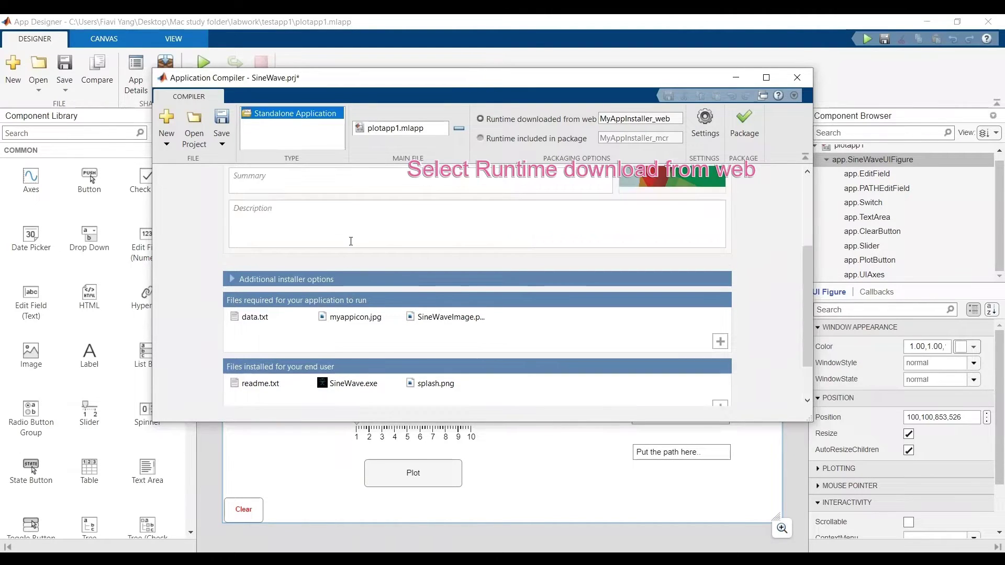
{"action": "left_click", "coordinate": [480, 120]}
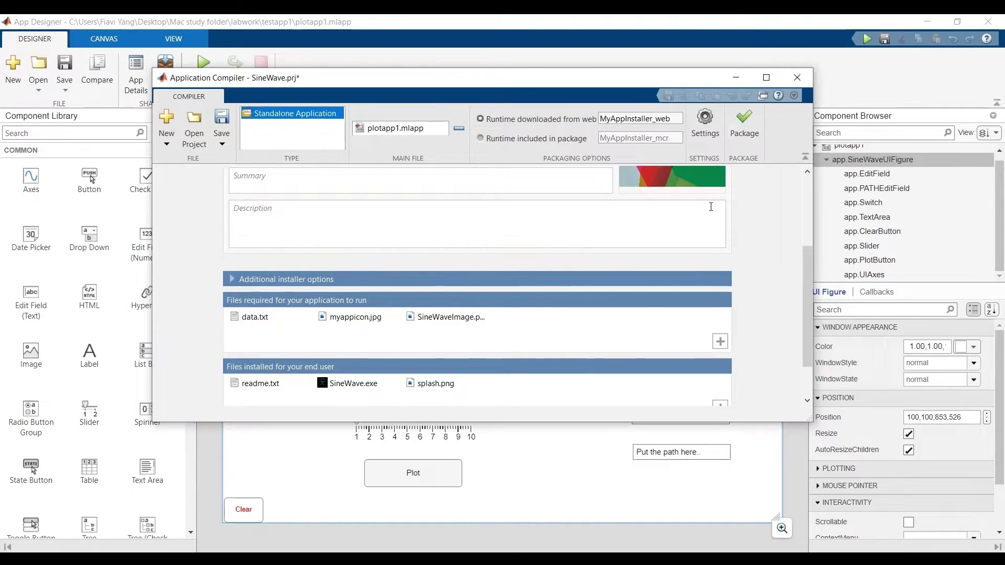
{"action": "scroll", "coordinate": [601, 212], "scroll_direction": "up", "scroll_amount": 3}
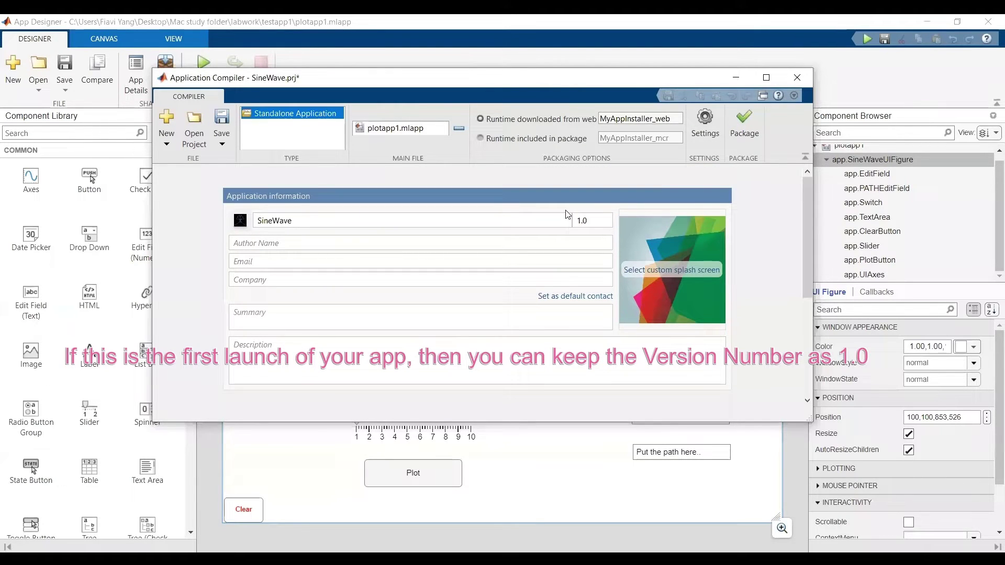
{"action": "key", "text": "BackSpace"}
{"action": "type", "text": "1"}
Package the standalone application and select all items in the generated SineWave output folder
{"action": "left_click", "coordinate": [744, 125]}
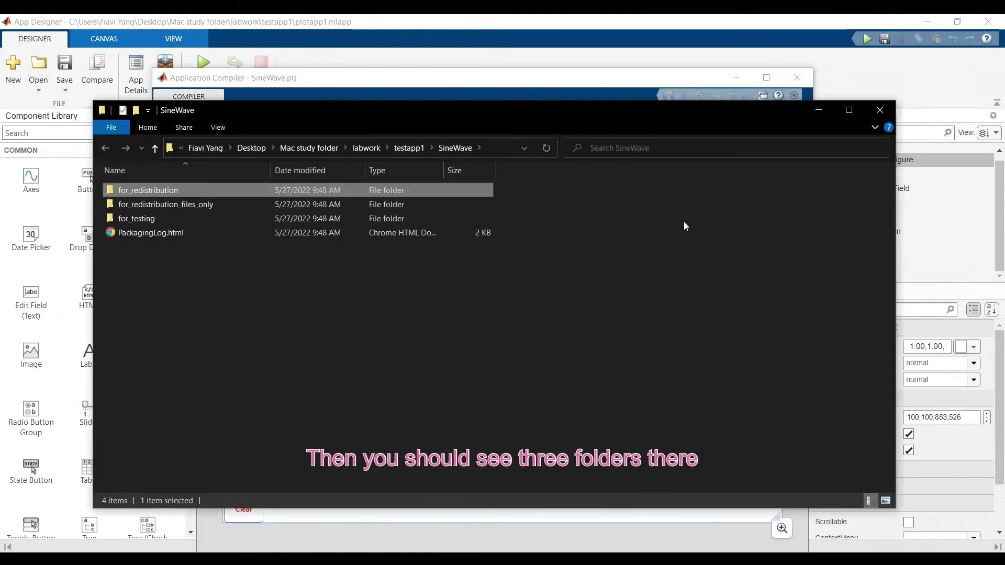
{"action": "left_click_drag", "start_coordinate": [585, 286], "coordinate": [422, 184]}
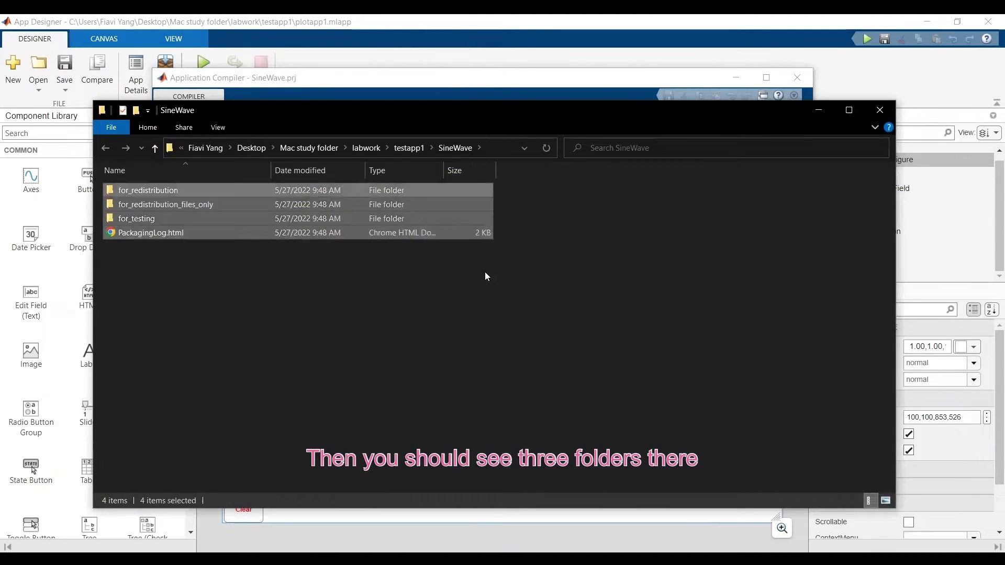
Look through the contents of the for_redistribution, for_redistribution_files_only and for_testing folders in the SineWave output folder
{"action": "left_click", "coordinate": [485, 276]}
{"action": "left_click", "coordinate": [480, 233]}
{"action": "left_click", "coordinate": [474, 190]}
{"action": "left_click", "coordinate": [727, 269]}
{"action": "double_click", "coordinate": [472, 190]}
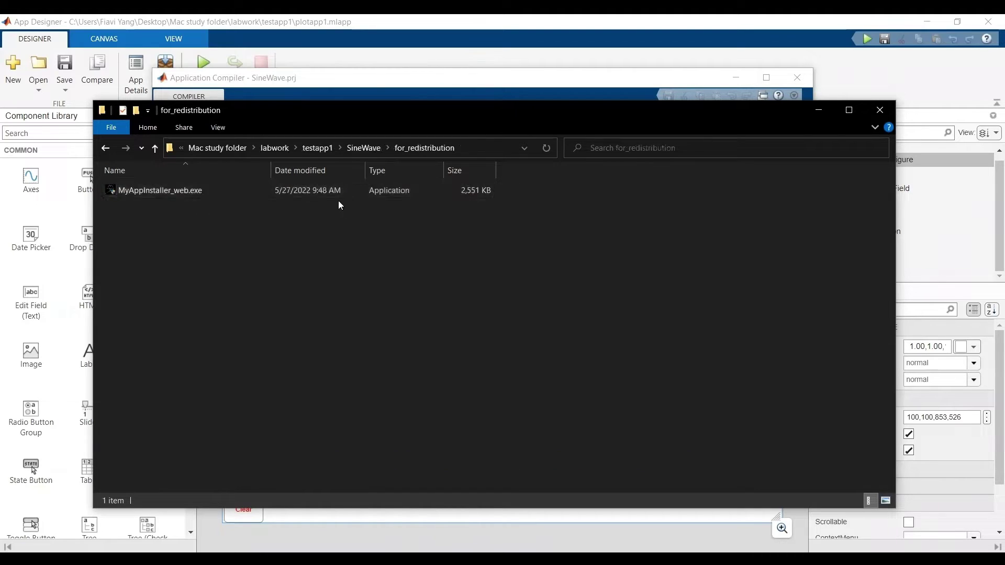
{"action": "key", "text": "BackSpace"}
{"action": "double_click", "coordinate": [289, 204]}
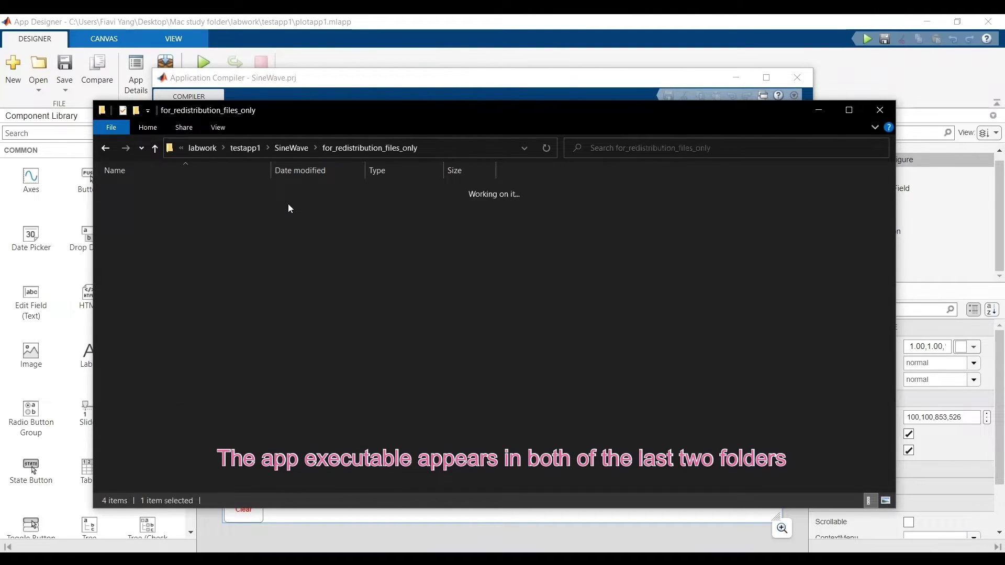
{"action": "left_click", "coordinate": [106, 149]}
{"action": "double_click", "coordinate": [228, 218]}
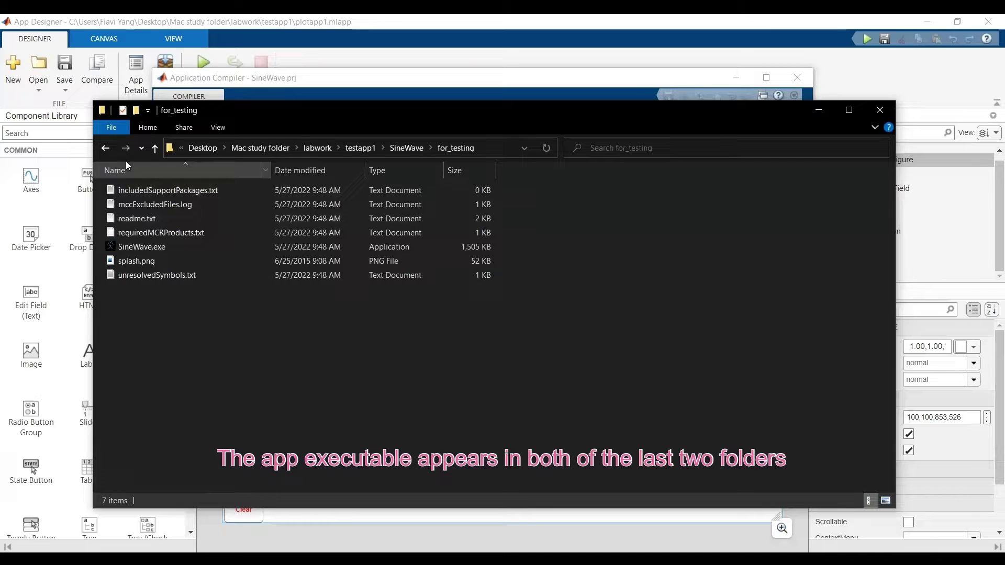
{"action": "key", "text": "BackSpace"}
Launch SineWave.exe from the for_redistribution_files_only folder and move the folder window slightly aside
{"action": "double_click", "coordinate": [201, 203]}
{"action": "double_click", "coordinate": [232, 205]}
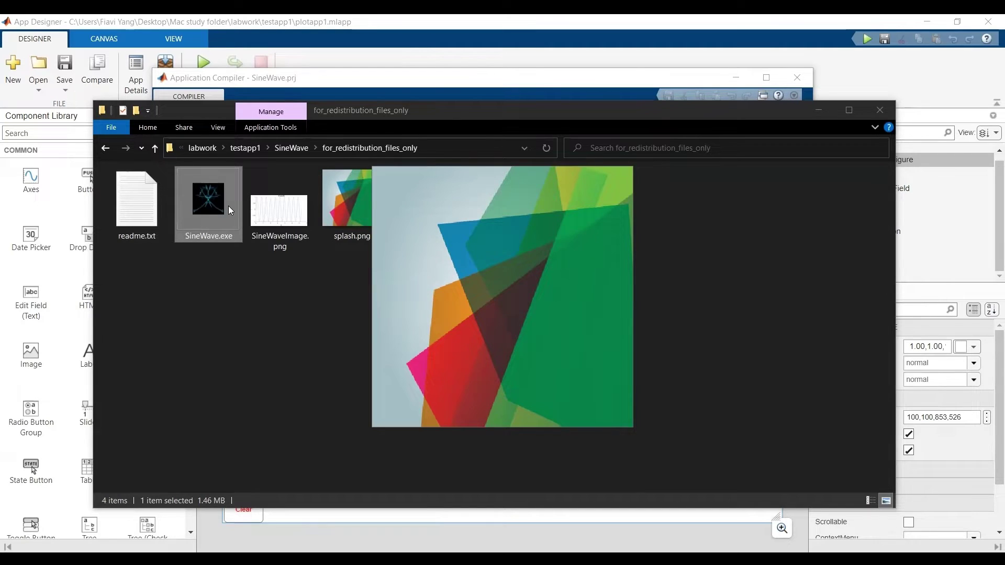
{"action": "left_click", "coordinate": [336, 300]}
{"action": "double_click", "coordinate": [221, 208]}
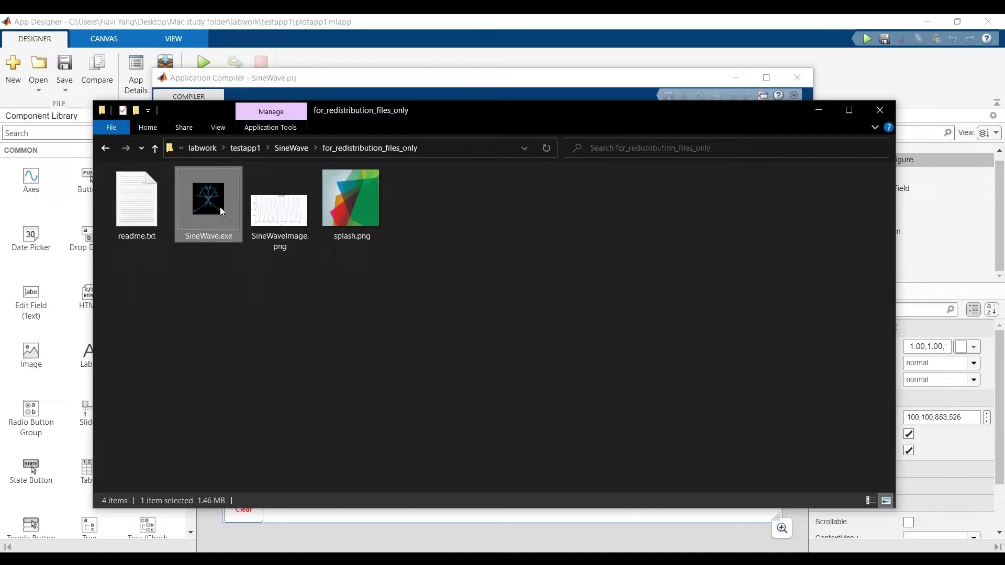
{"action": "left_click_drag", "start_coordinate": [485, 110], "coordinate": [524, 96]}
{"action": "left_click", "coordinate": [485, 212]}
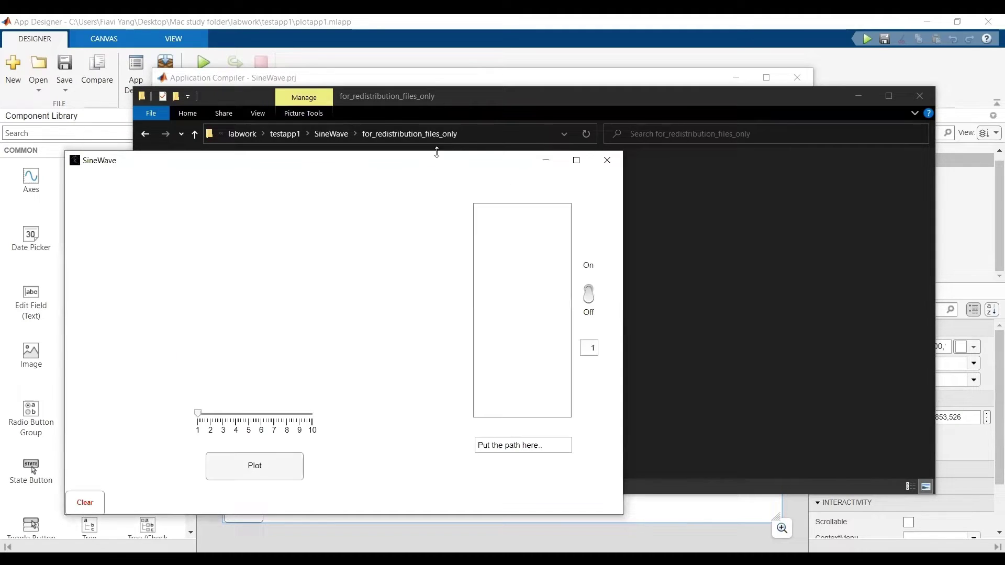
Plot the sine wave in the running SineWave app with the slider at about 4 and again at about 7
{"action": "left_click_drag", "start_coordinate": [299, 395], "coordinate": [339, 396]}
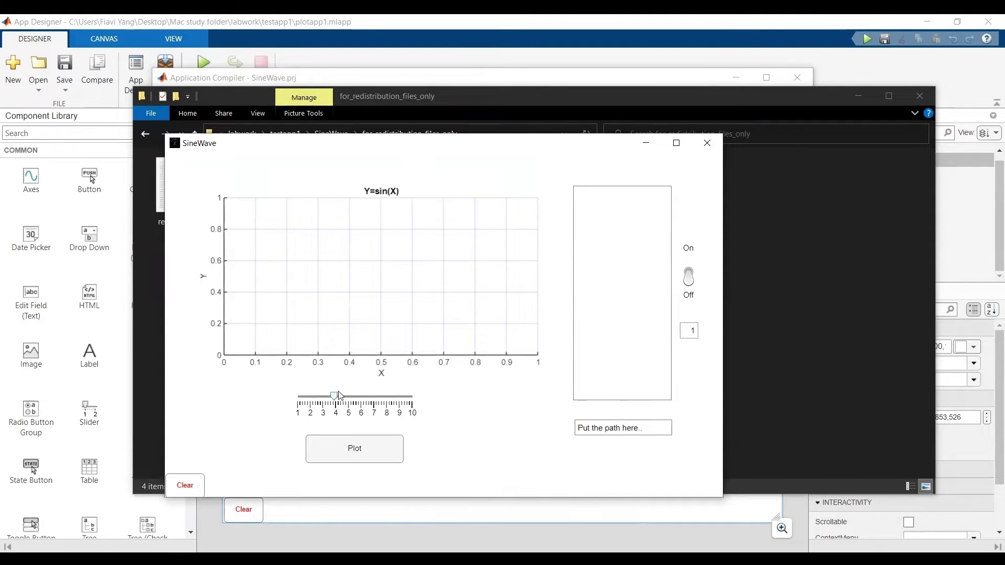
{"action": "left_click", "coordinate": [348, 449]}
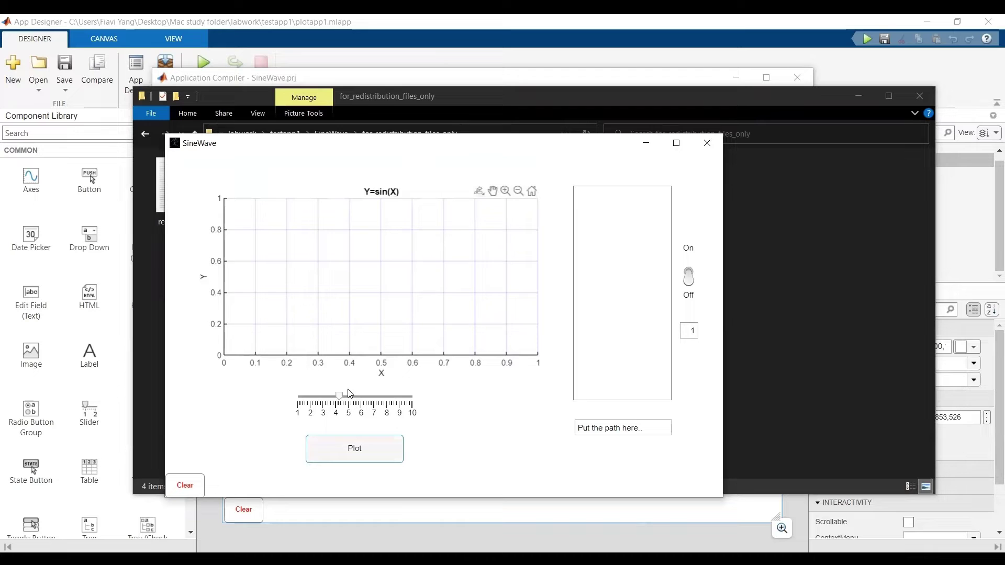
{"action": "left_click_drag", "start_coordinate": [340, 398], "coordinate": [377, 397]}
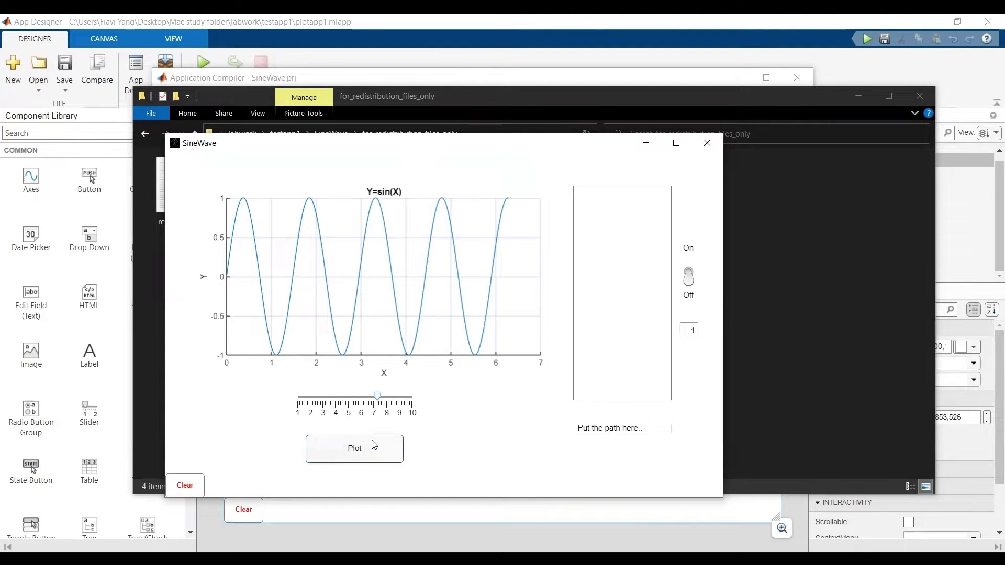
{"action": "left_click", "coordinate": [372, 446]}
Return to the SineWave output folder and locate MyAppInstaller_web.exe in its for_redistribution folder
{"action": "left_click", "coordinate": [847, 363]}
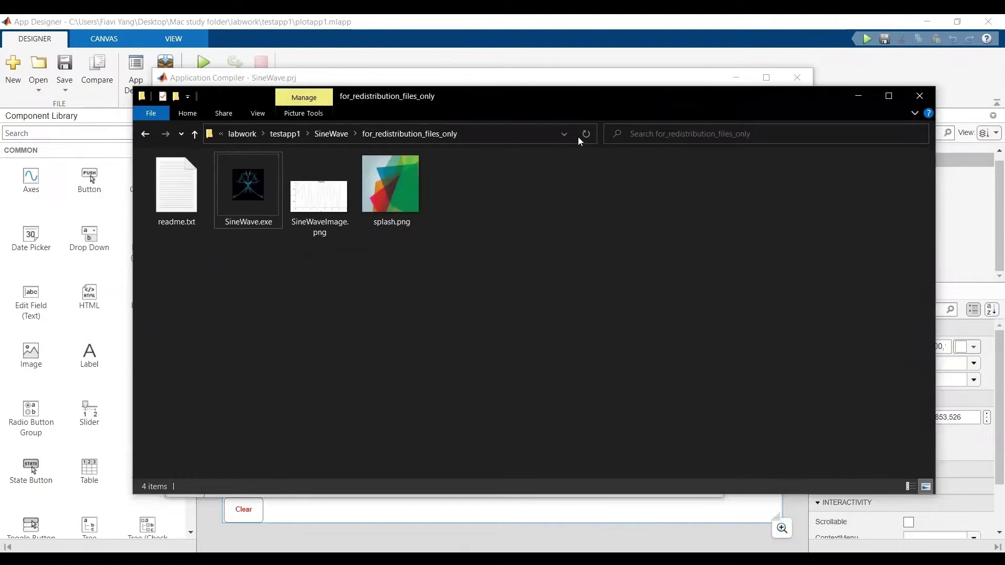
{"action": "left_click", "coordinate": [319, 196]}
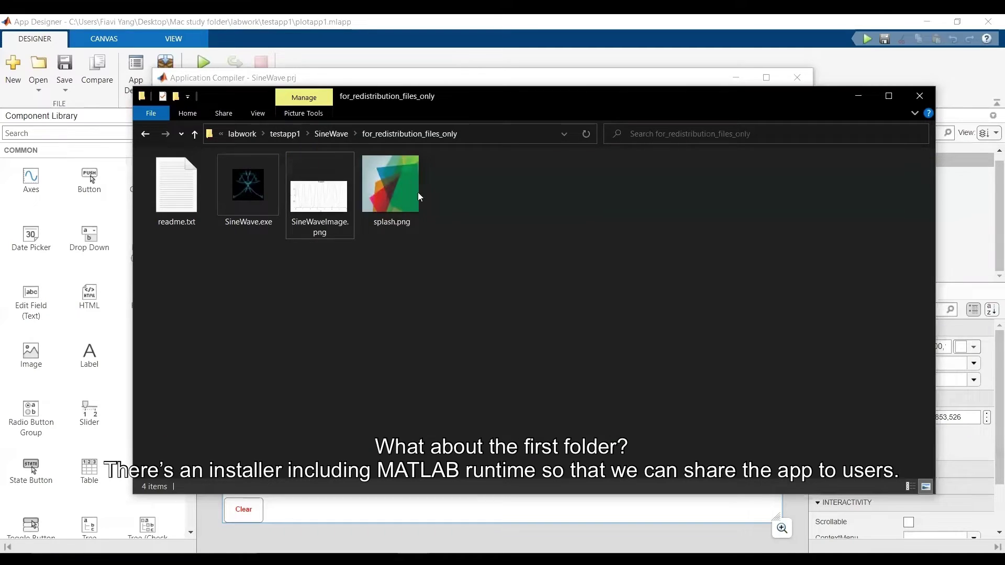
{"action": "left_click", "coordinate": [335, 135]}
{"action": "left_click", "coordinate": [285, 175]}
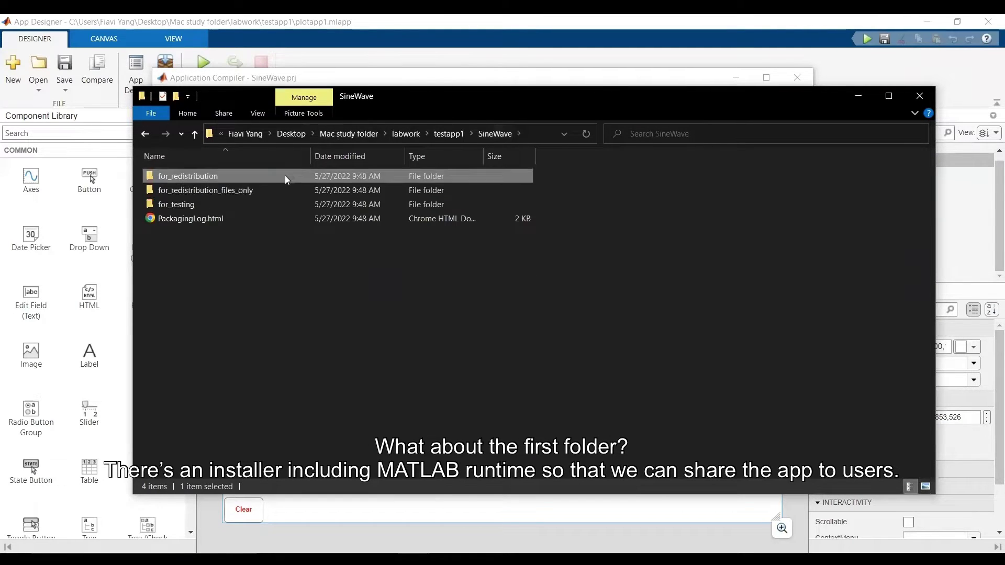
{"action": "double_click", "coordinate": [285, 175]}
{"action": "left_click", "coordinate": [209, 181]}
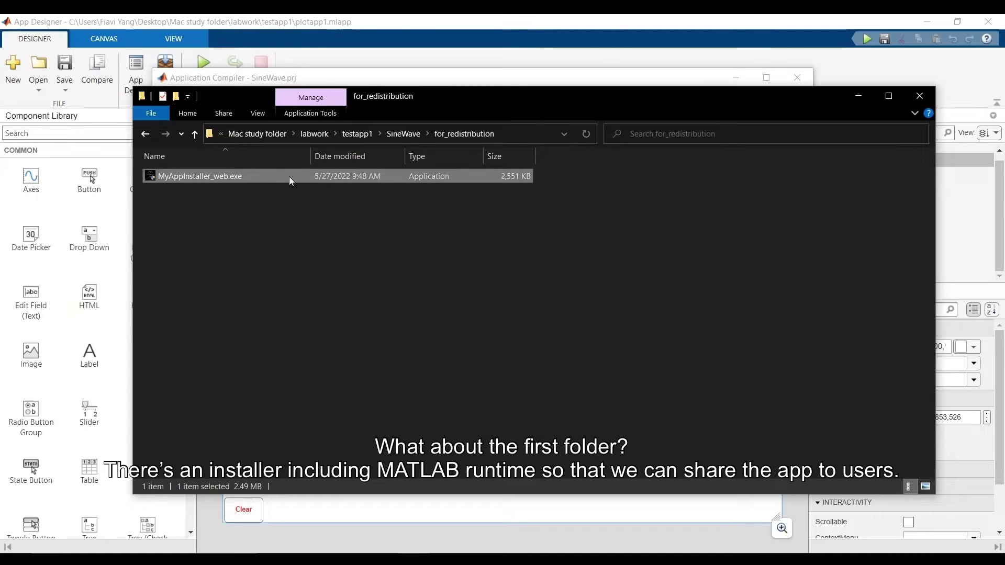
{"action": "left_click", "coordinate": [468, 272]}
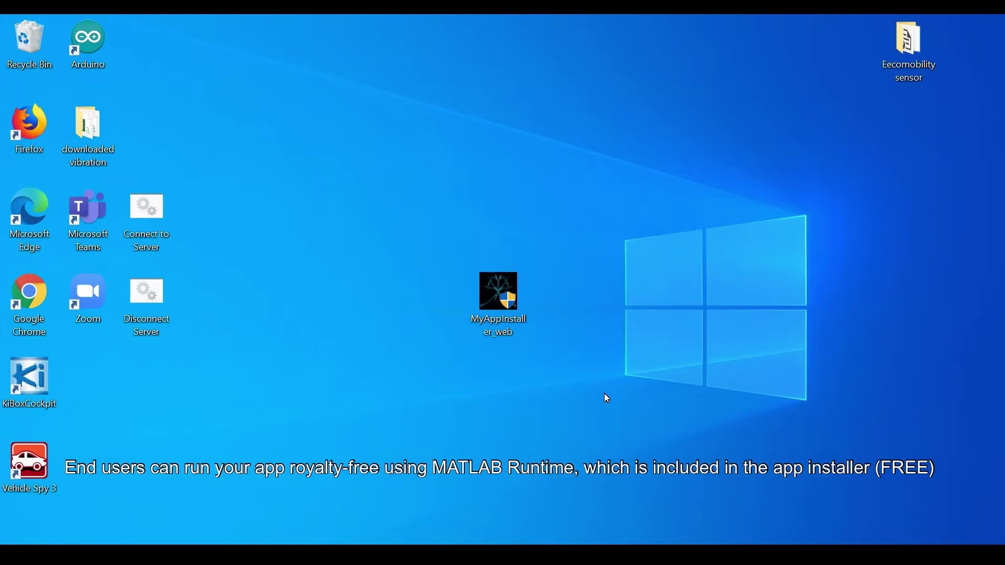
Search the installed apps in the end user's Windows Settings for "matlab"
{"action": "left_click", "coordinate": [18, 494]}
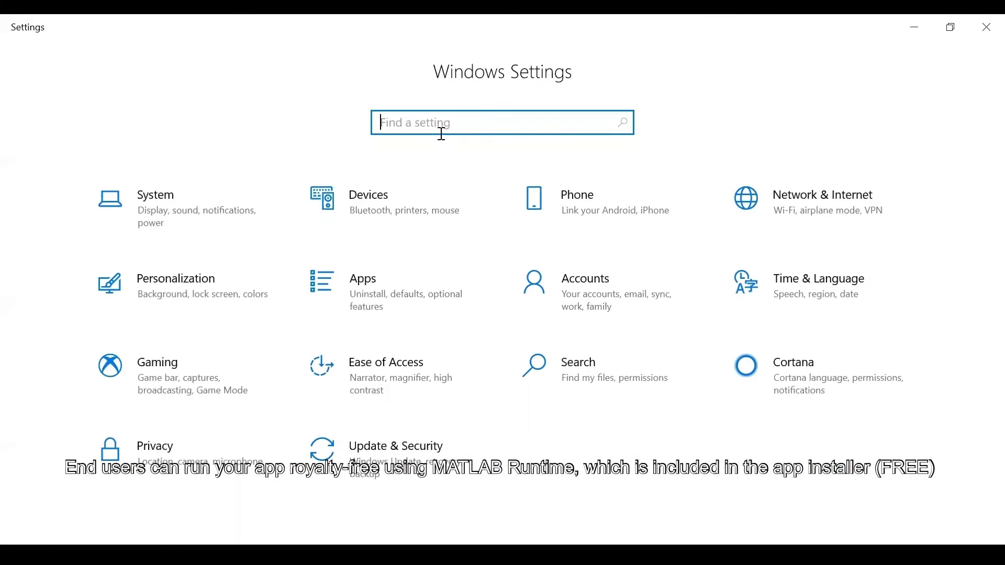
{"action": "left_click", "coordinate": [368, 325]}
{"action": "left_click", "coordinate": [314, 373]}
{"action": "type", "text": "ma"}
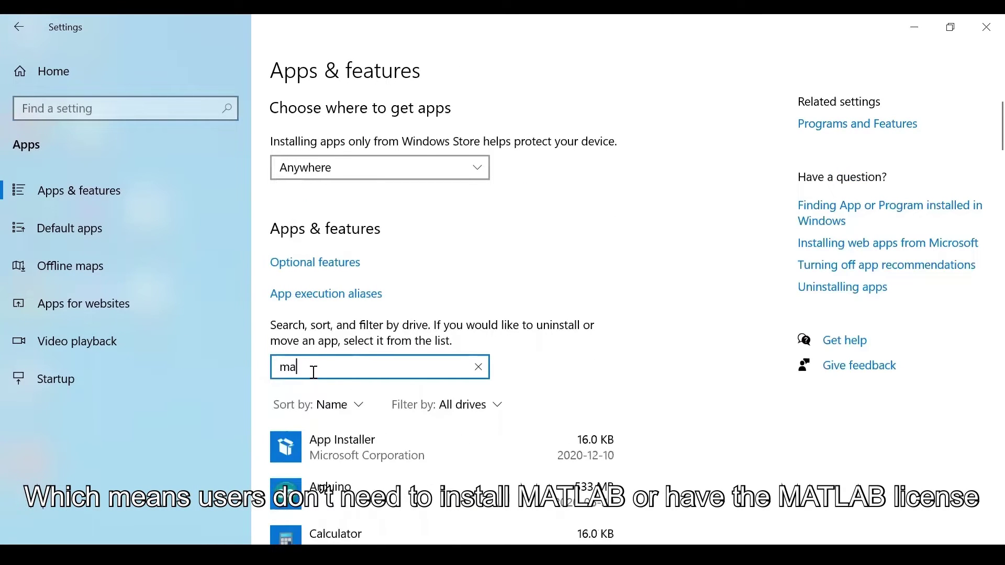
{"action": "type", "text": "tlab"}
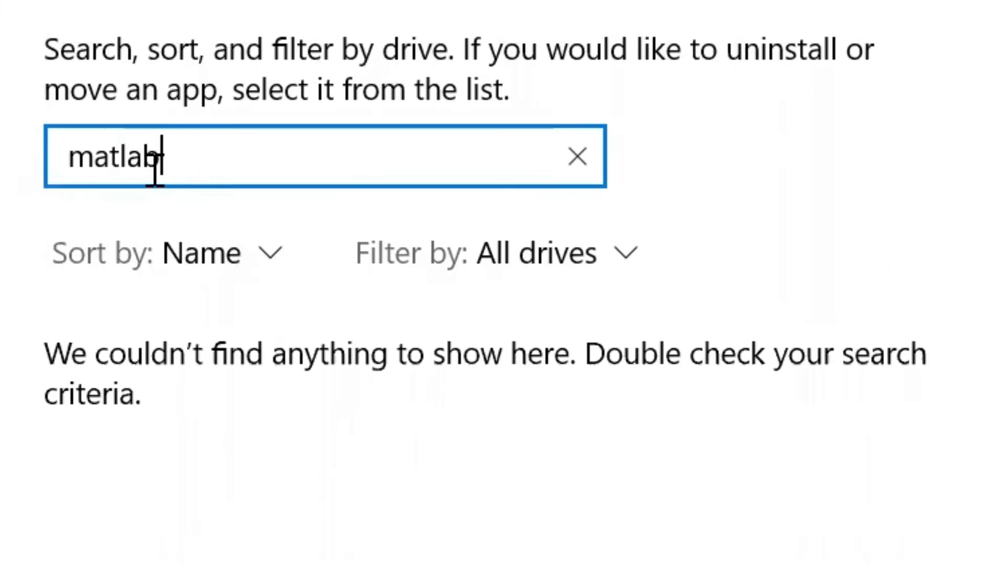
{"action": "left_click", "coordinate": [467, 348]}
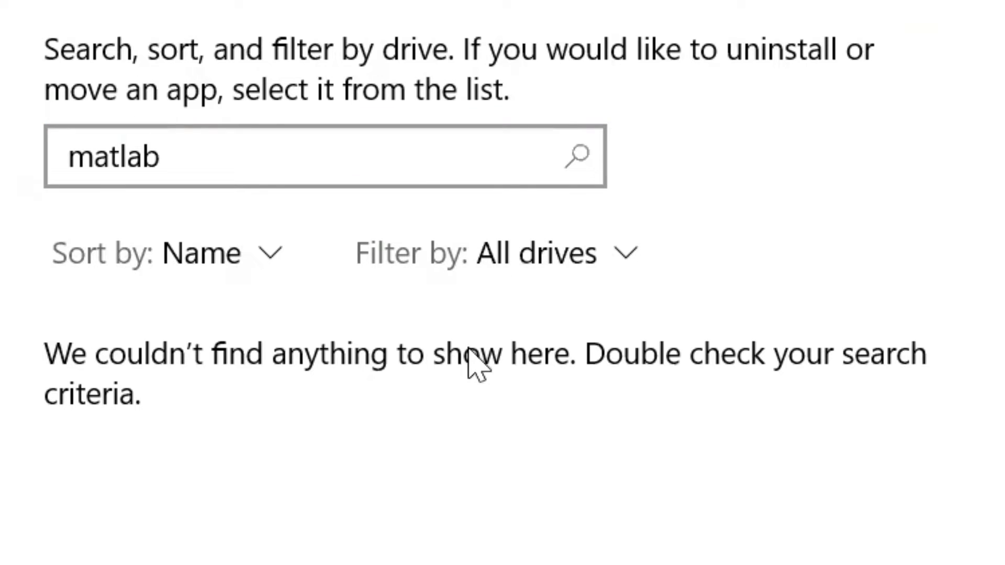
Run MyAppInstaller_web from the desktop and continue past the SineWave 1.1 welcome page
{"action": "left_click", "coordinate": [513, 287]}
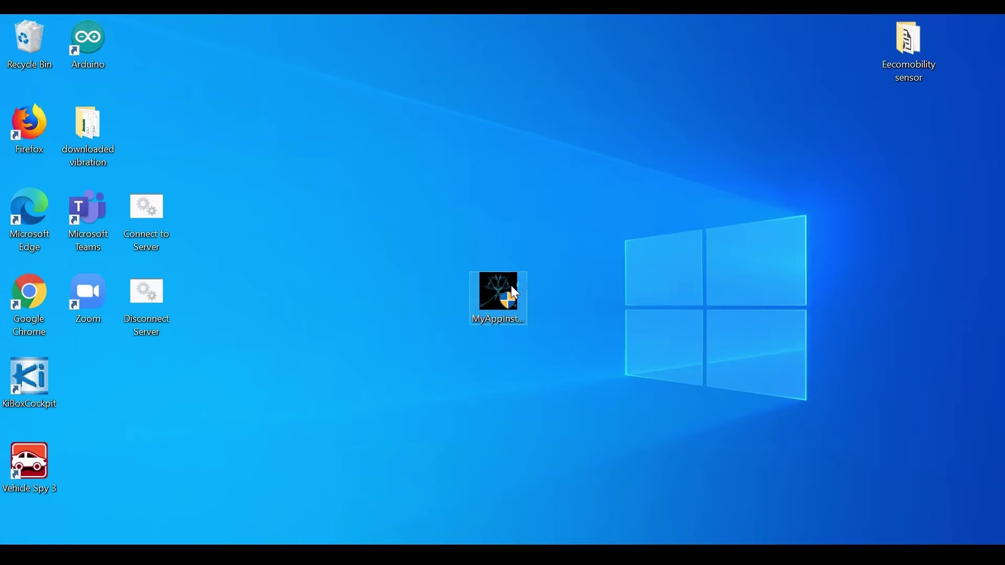
{"action": "double_click", "coordinate": [511, 286]}
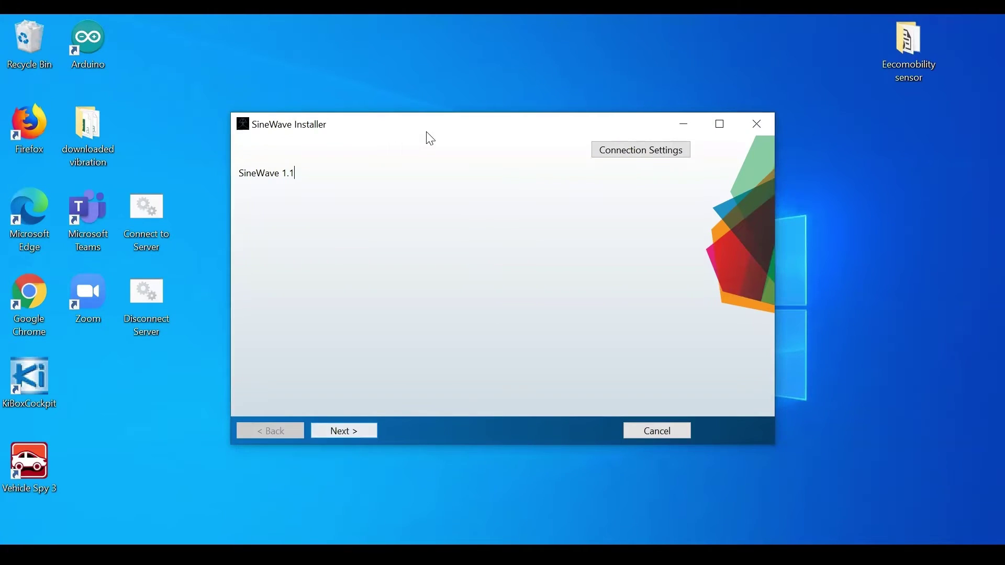
{"action": "left_click_drag", "start_coordinate": [428, 134], "coordinate": [446, 145]}
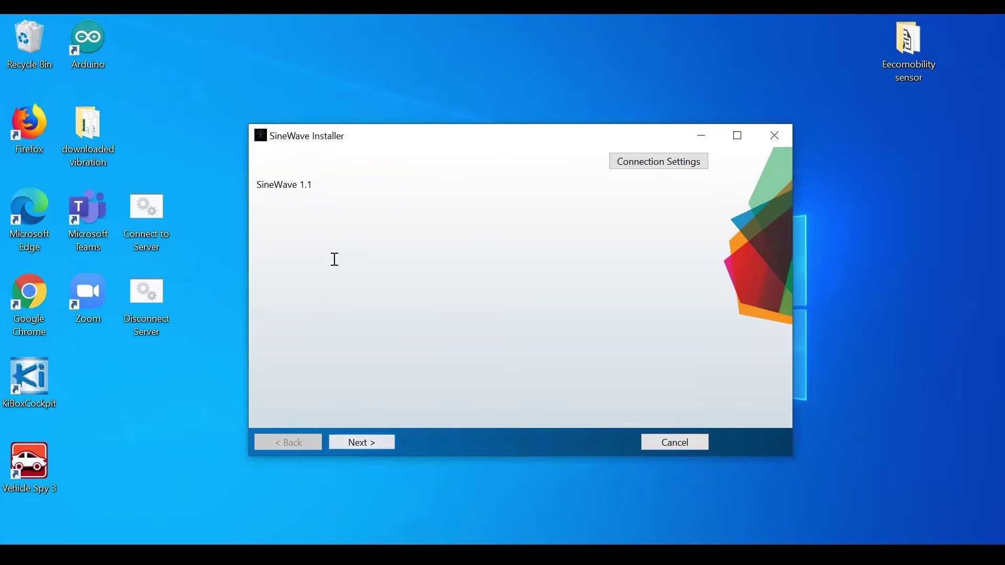
{"action": "mouse_move", "coordinate": [322, 184]}
{"action": "left_mouse_down"}
{"action": "mouse_move", "coordinate": [247, 177]}
{"action": "mouse_move", "coordinate": [311, 187]}
{"action": "left_mouse_up"}
{"action": "left_click", "coordinate": [313, 187]}
{"action": "left_click", "coordinate": [369, 440]}
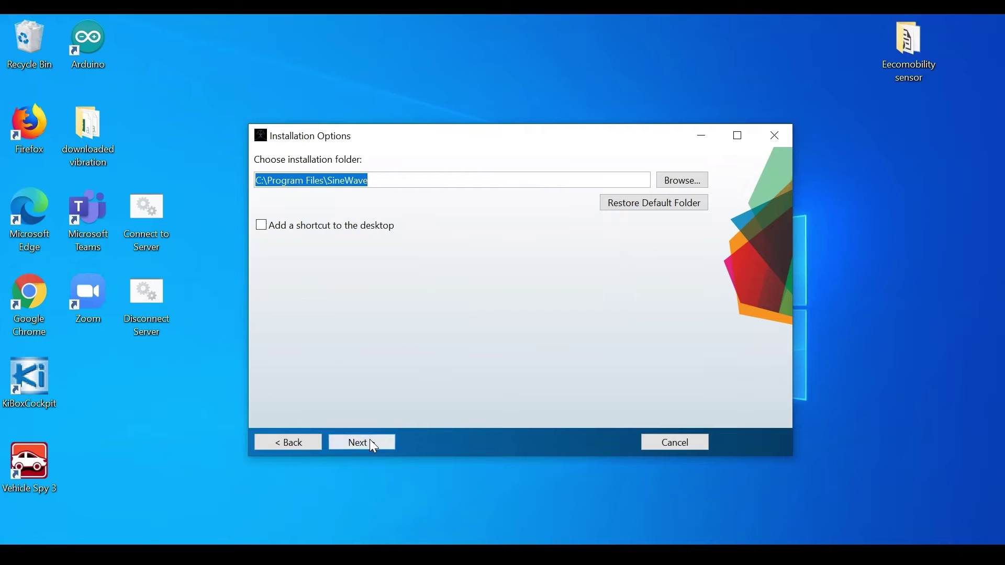
Enable a desktop shortcut and keep the default installation folders for SineWave and MATLAB Runtime
{"action": "left_click", "coordinate": [261, 225]}
{"action": "left_click", "coordinate": [366, 443]}
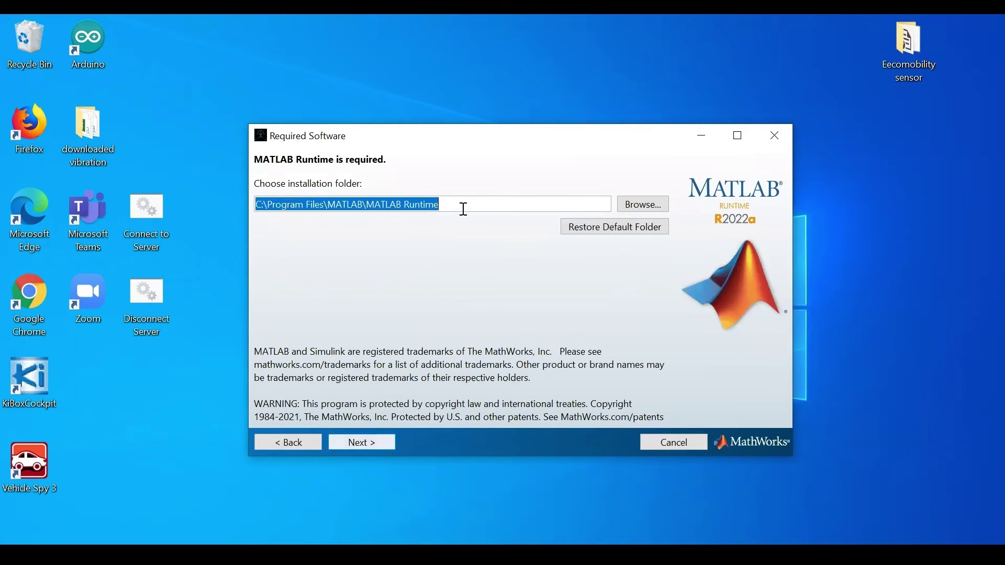
{"action": "left_click", "coordinate": [370, 442]}
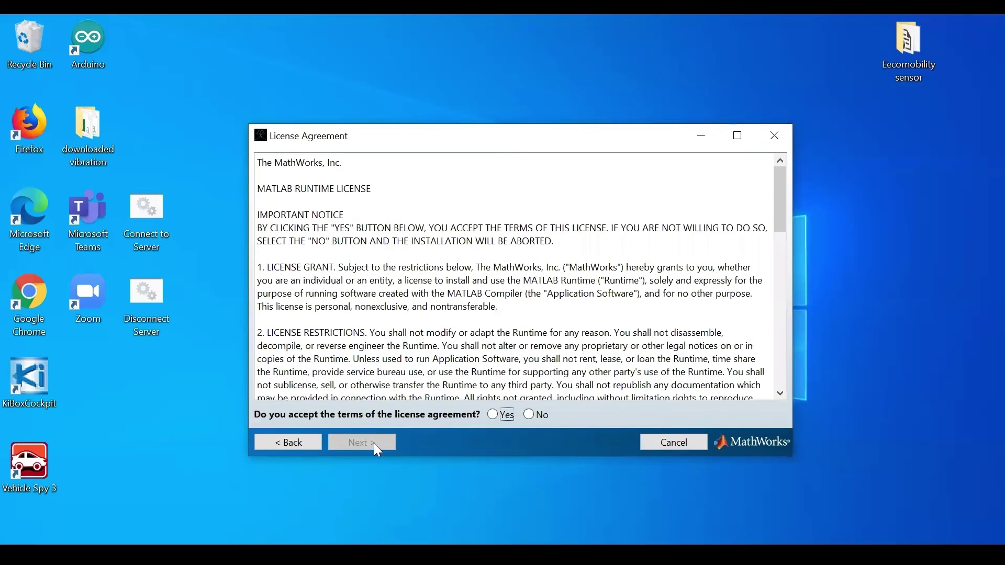
Accept the MATLAB Runtime license agreement and proceed with the installation
{"action": "left_click", "coordinate": [492, 413]}
{"action": "left_click", "coordinate": [365, 441]}
{"action": "left_click", "coordinate": [365, 442]}
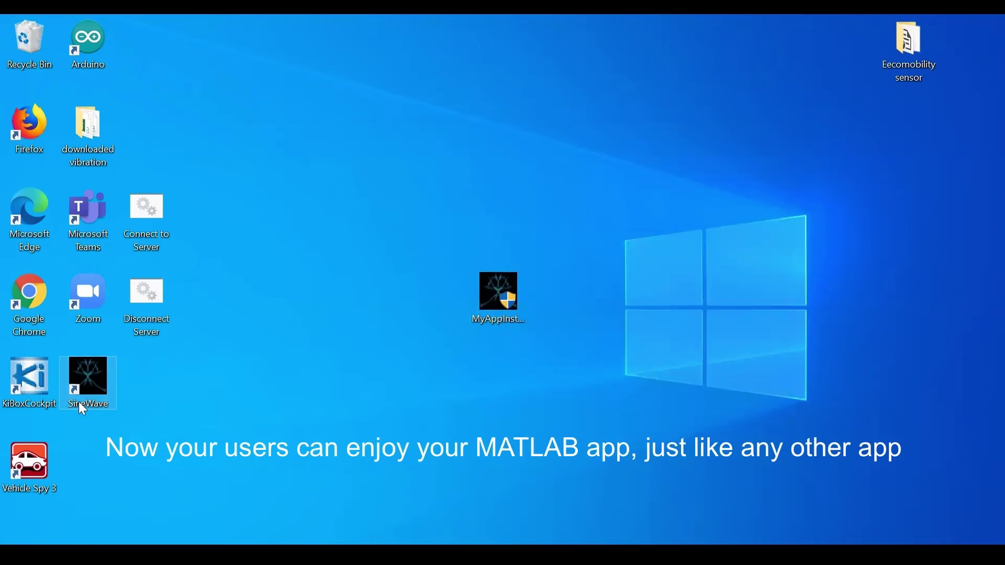
Move the SineWave shortcut beside the installer on the desktop and look the app up in Windows search with "sine"
{"action": "left_click_drag", "start_coordinate": [79, 401], "coordinate": [615, 313]}
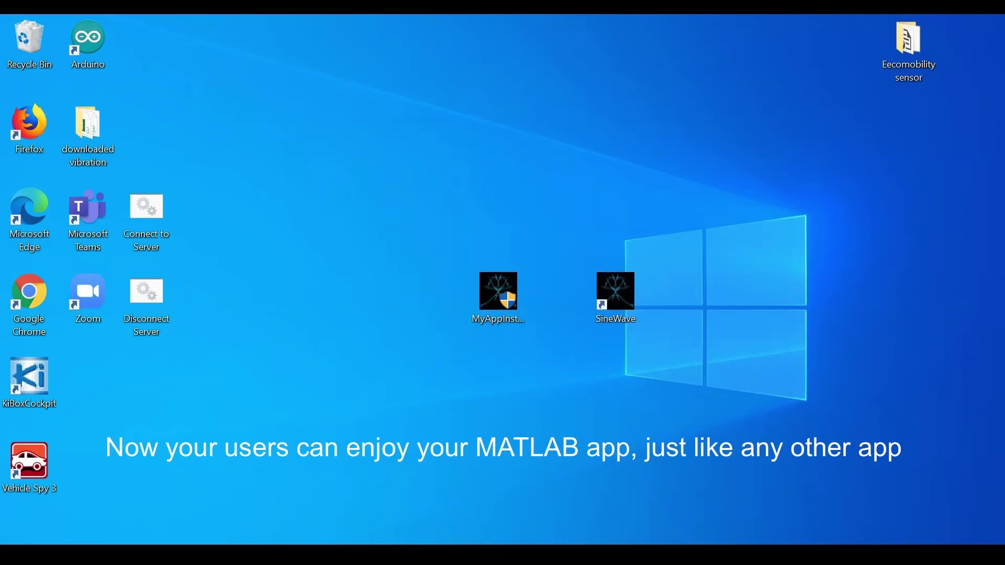
{"action": "key", "text": "super+s"}
{"action": "type", "text": "sine"}
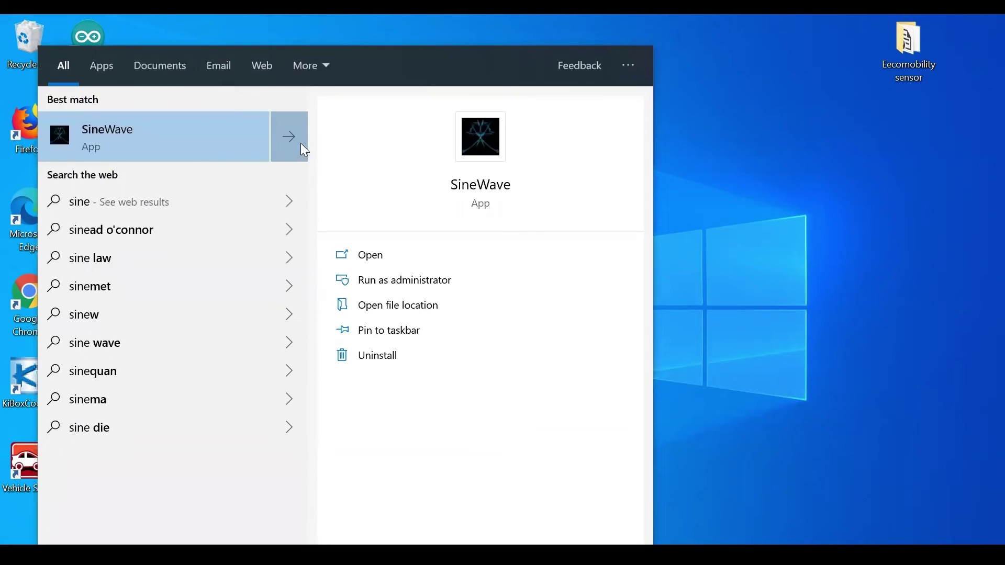
{"action": "left_click", "coordinate": [688, 375]}
Launch the installed SineWave application from its desktop shortcut
{"action": "double_click", "coordinate": [615, 299]}
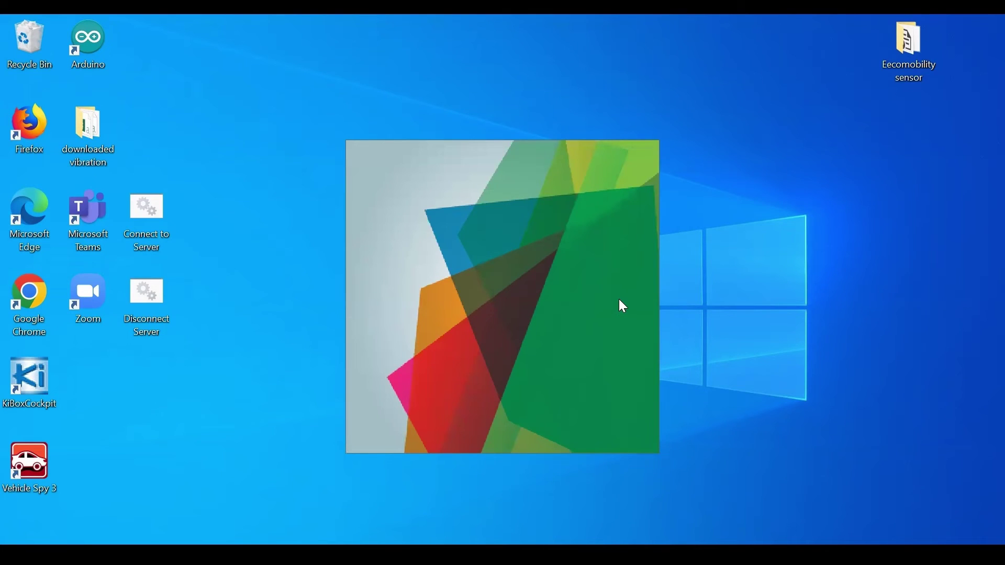